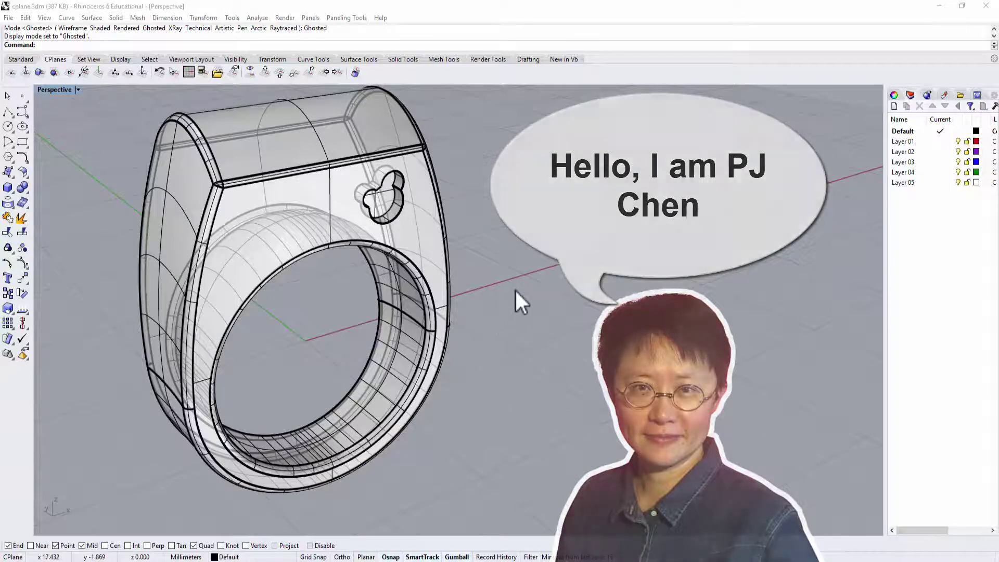
Orbit the Perspective view around the ring model to inspect it from several angles
mouse_move(516, 290)
right_mouse_down()
mouse_move(517, 339)
mouse_move(513, 294)
right_mouse_up()
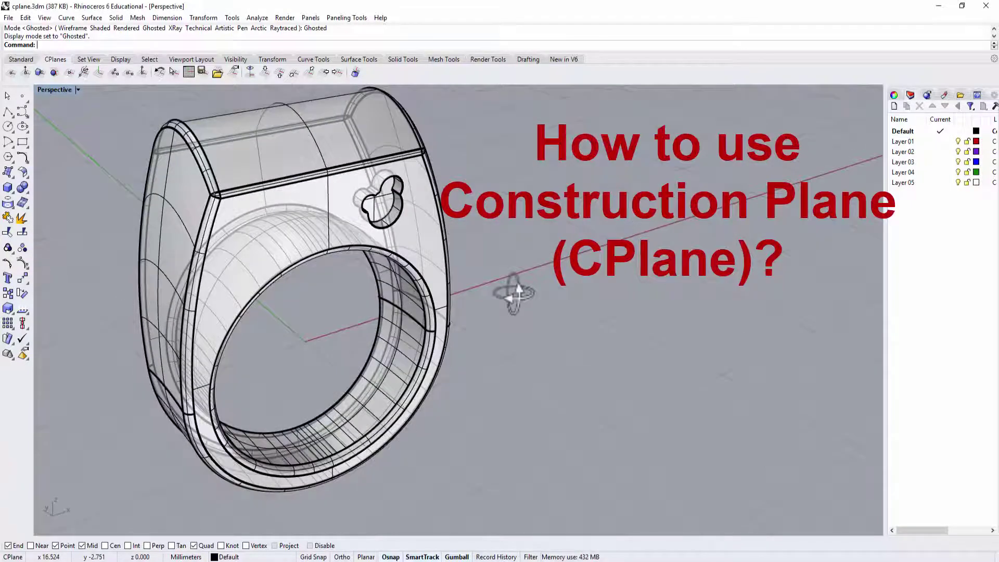
right_click_drag(514, 325, 484, 343)
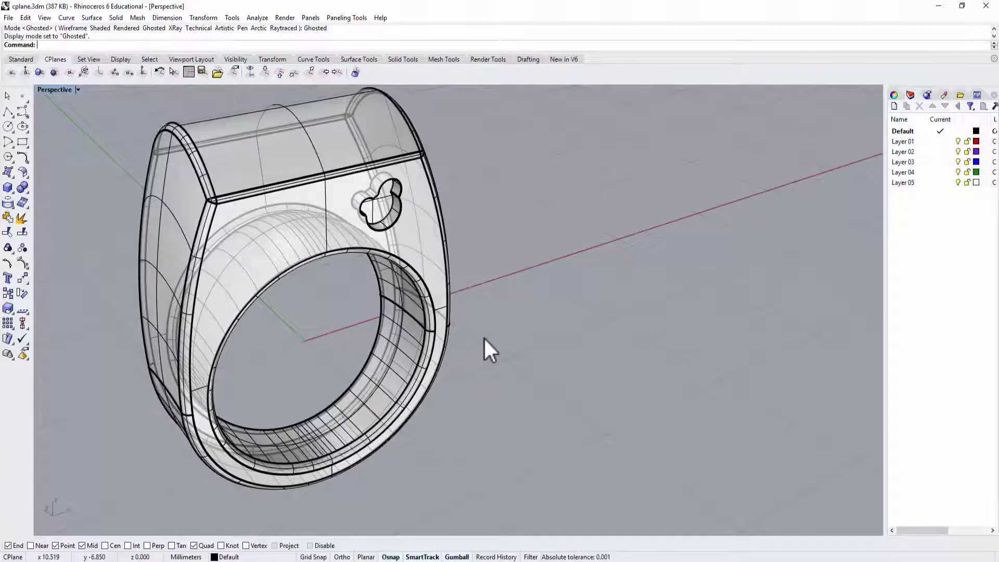
right_click_drag(483, 336, 509, 337)
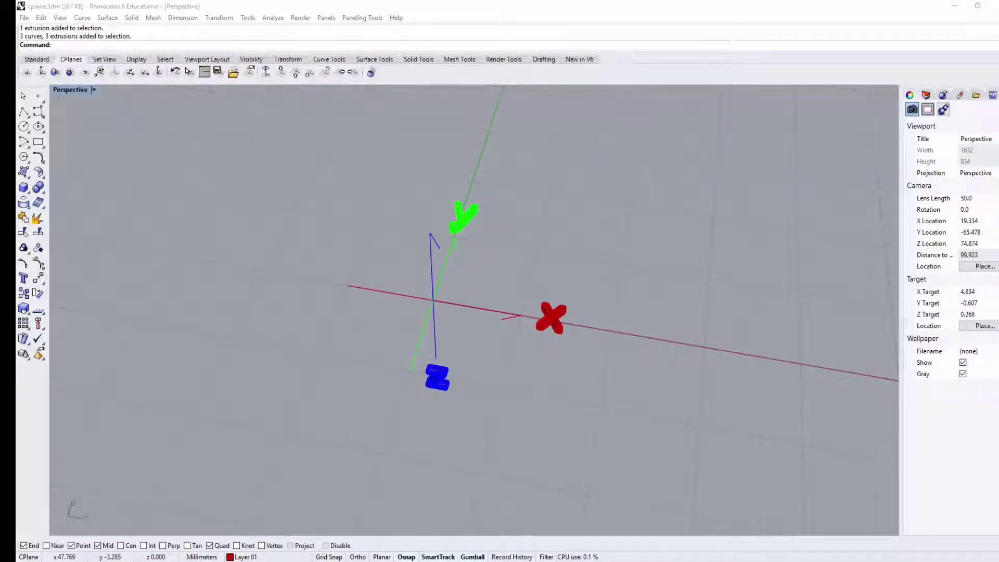
Select the red X, green Y and blue Z letter objects and delete them
mouse_move(645, 295)
right_mouse_down()
mouse_move(631, 263)
mouse_move(691, 289)
mouse_move(642, 281)
right_mouse_up()
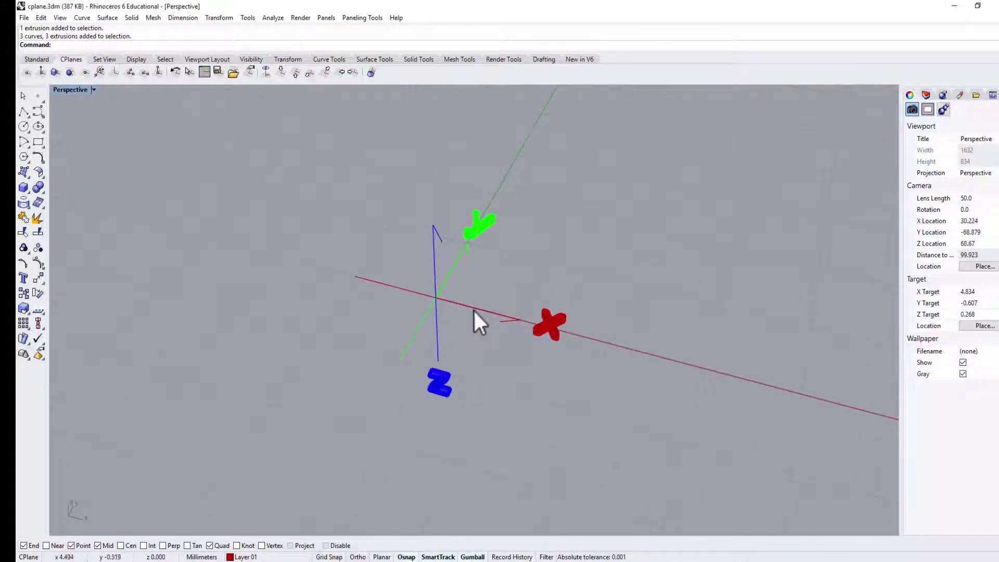
left_click(543, 324)
left_click(479, 222)
left_click(441, 381)
left_click(542, 379)
mouse_move(542, 379)
right_mouse_down()
mouse_move(680, 379)
mouse_move(556, 375)
right_mouse_up()
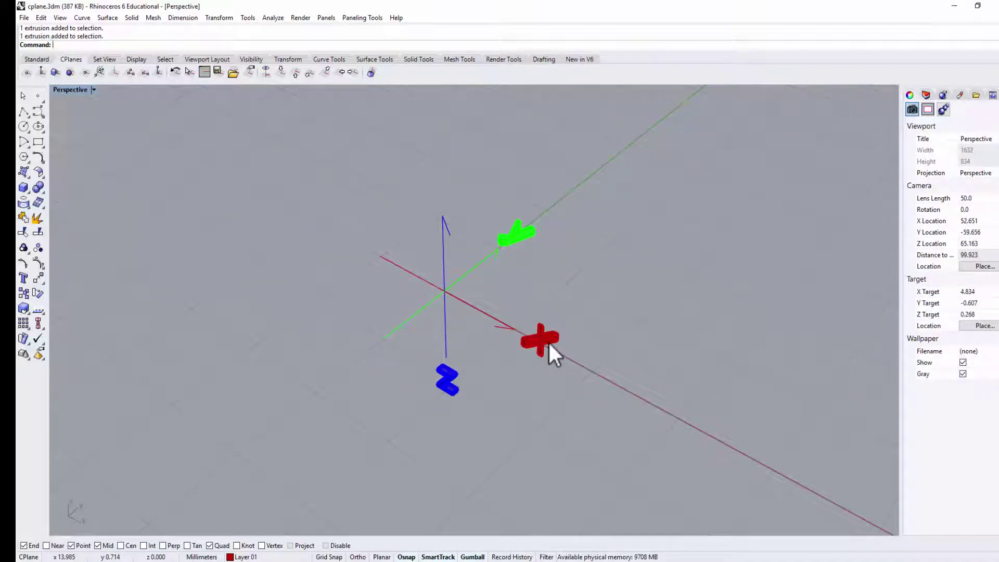
left_click_drag(301, 183, 645, 523)
key("Delete")
Restore the four-viewport layout and pan the Right view to frame the ring
right_click_drag(571, 339, 606, 337)
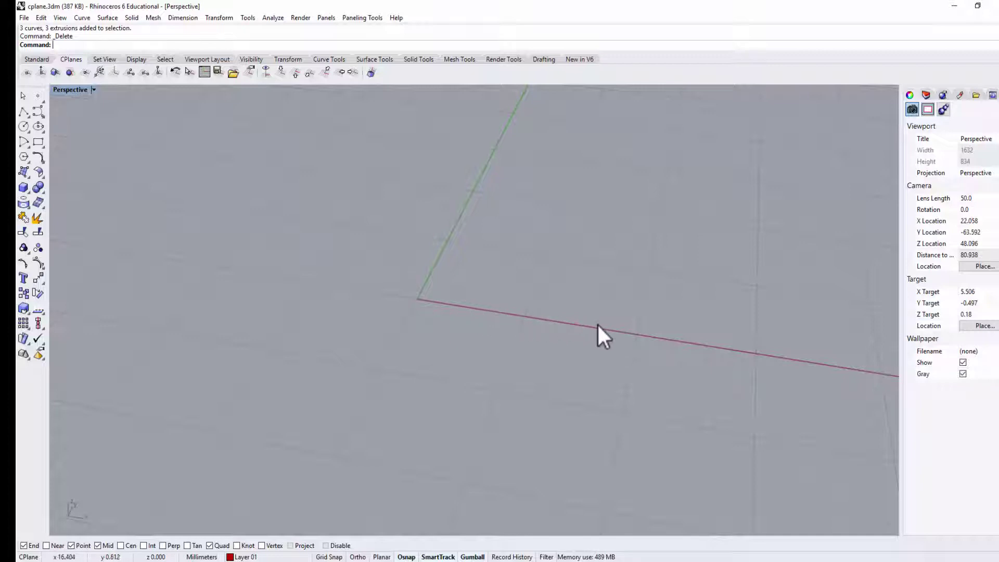
double_click(71, 91)
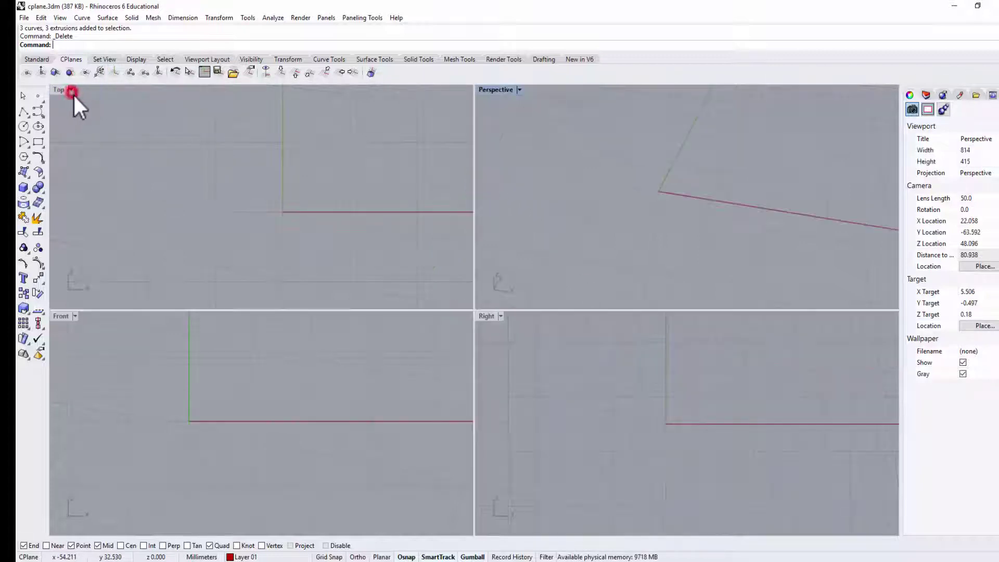
left_click(293, 217)
right_click_drag(626, 414, 647, 424)
right_click_drag(738, 404, 695, 413)
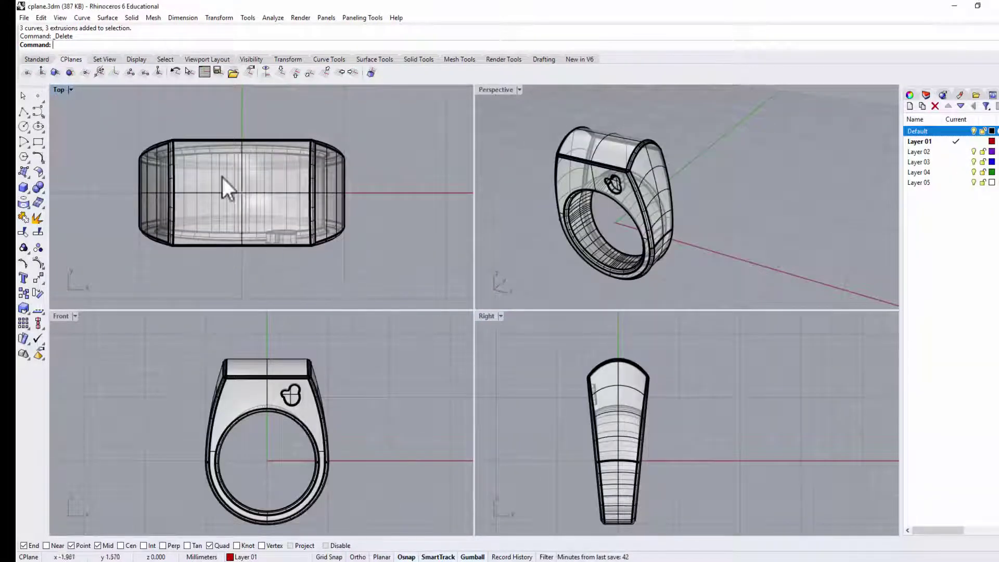
Create a box over the ring in Top view and move it up onto the ring's flat top
right_click_drag(171, 169, 245, 173)
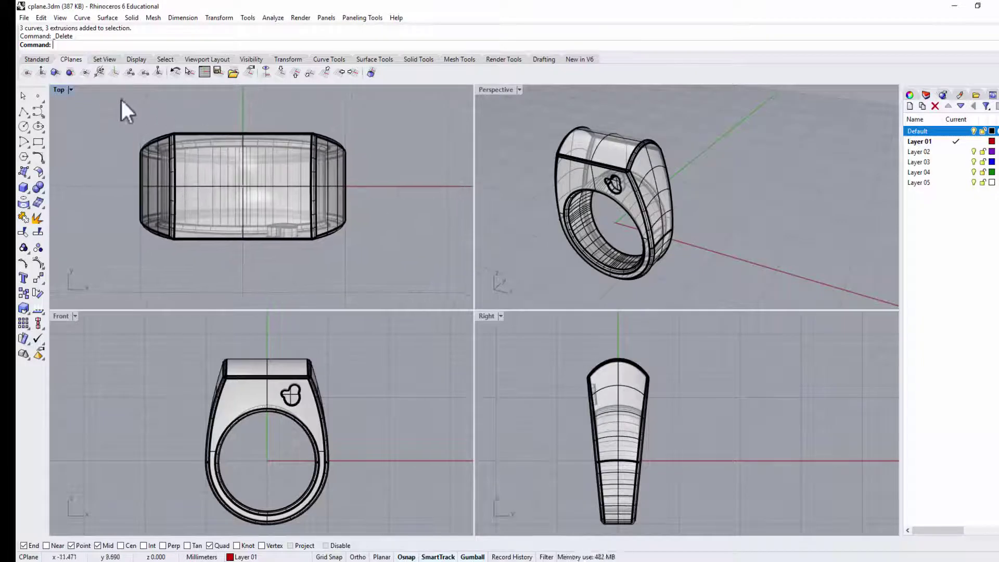
left_click(23, 187)
left_click(197, 154)
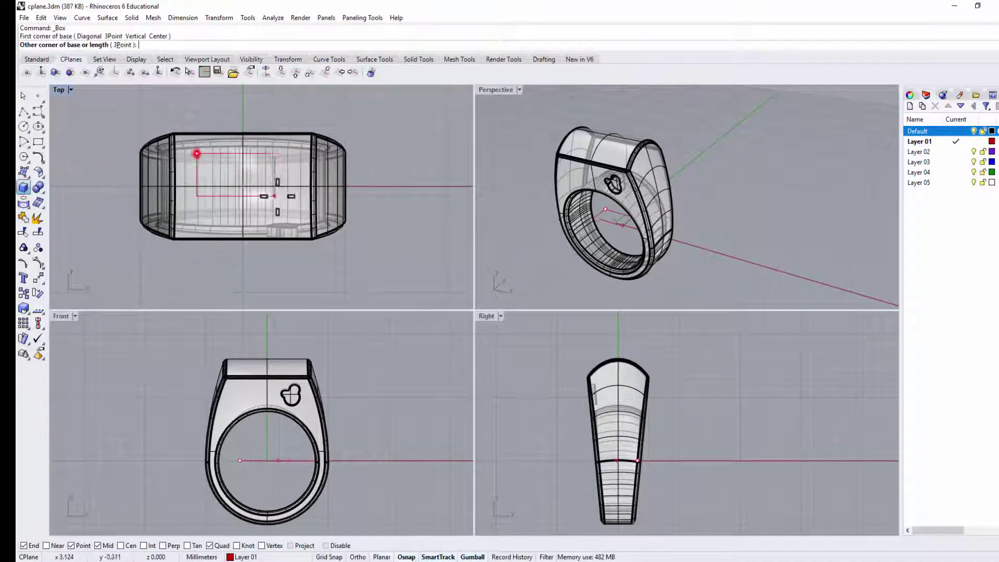
left_click(287, 224)
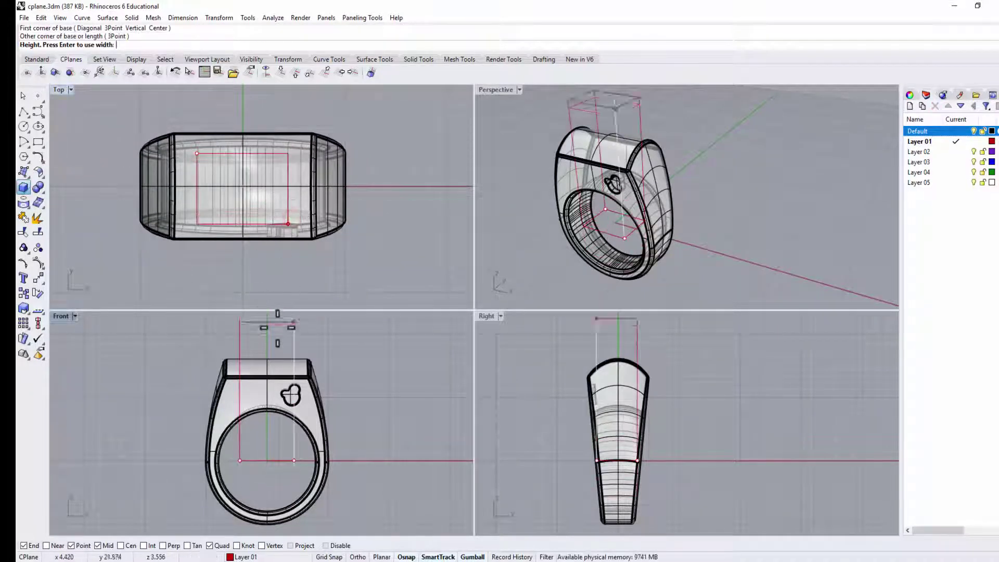
left_click(279, 435)
left_click(280, 435)
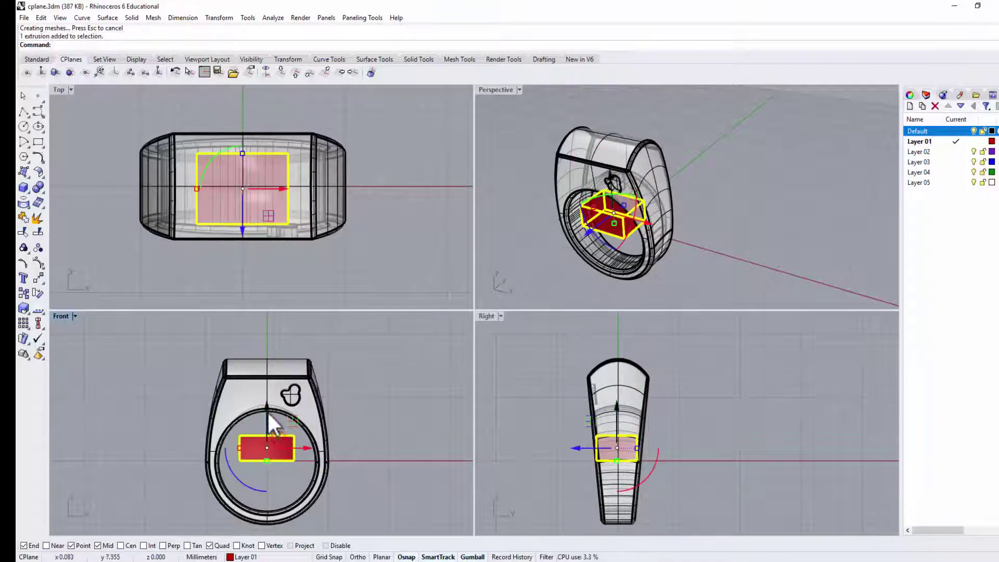
left_click_drag(266, 410, 269, 322)
left_click(371, 371)
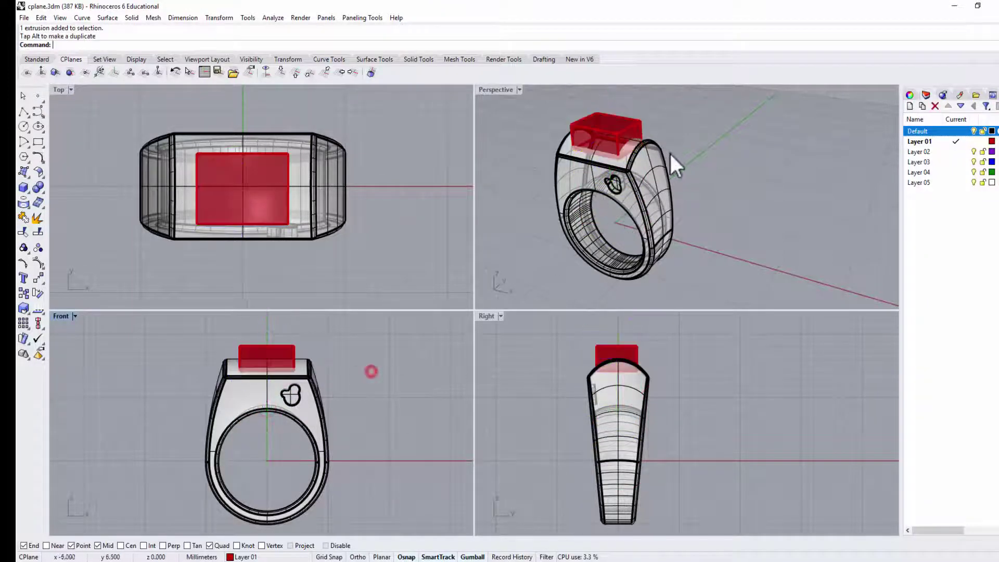
Orbit the Perspective view close to the red box and pick its top face
right_click_drag(672, 154, 655, 209)
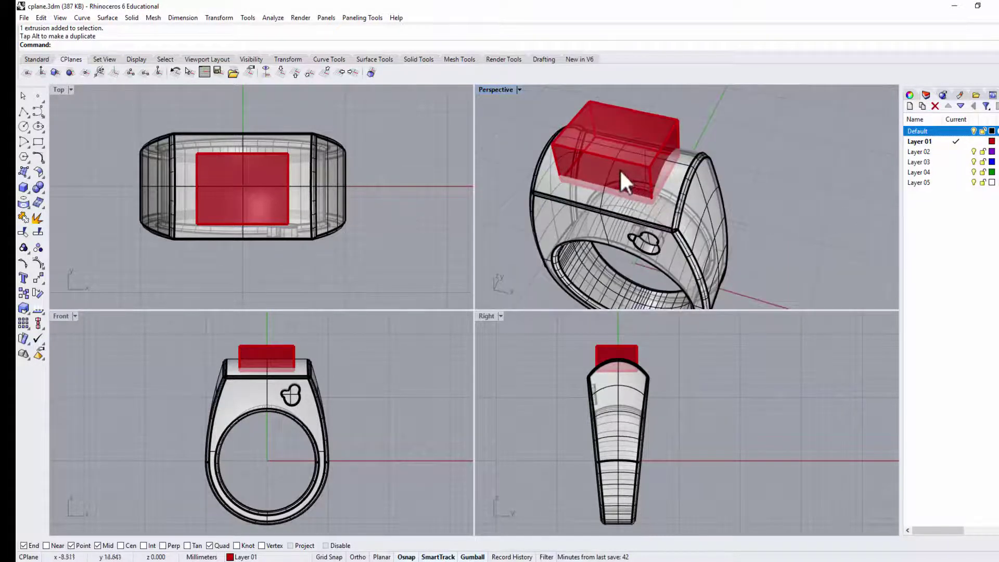
right_click_drag(621, 179, 666, 180)
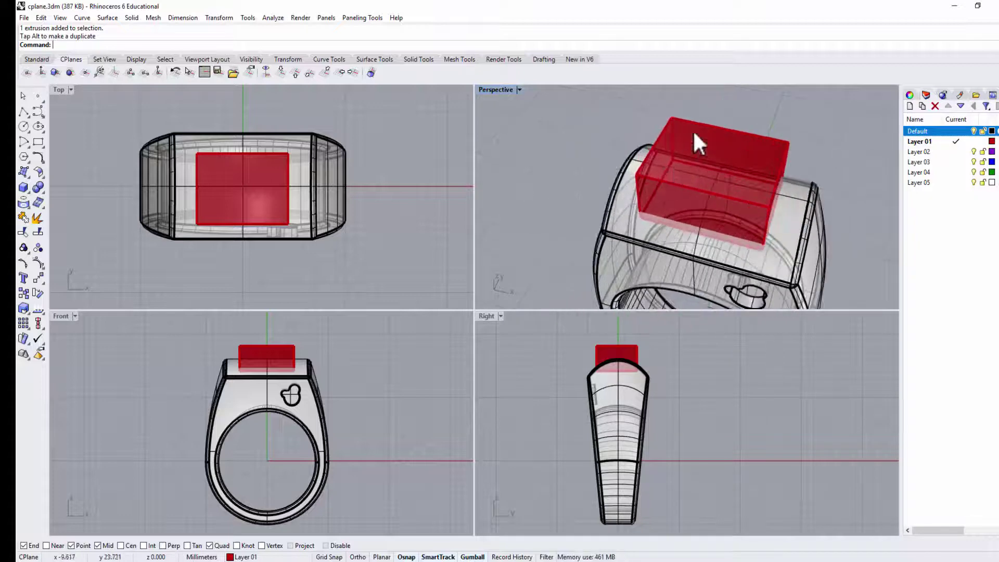
right_click_drag(772, 186, 738, 139)
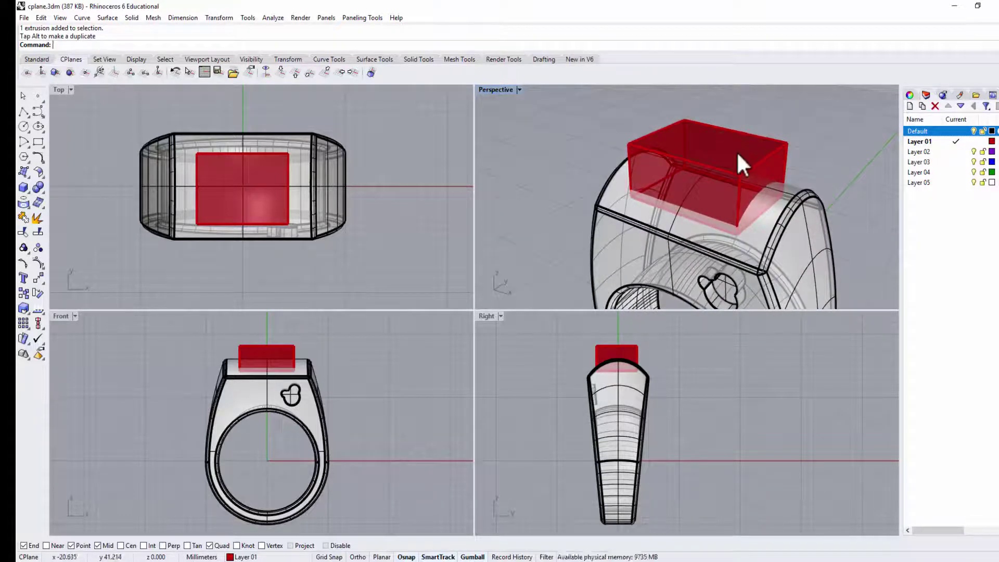
left_click(737, 151, "ctrl+shift")
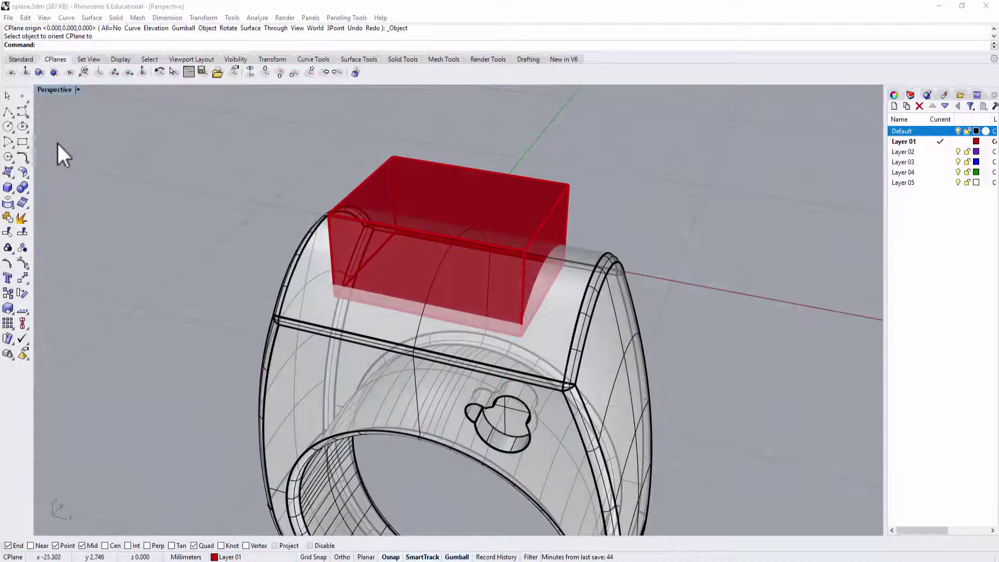
Set the Perspective CPlane to the red box's extrusion surface
left_click(77, 89)
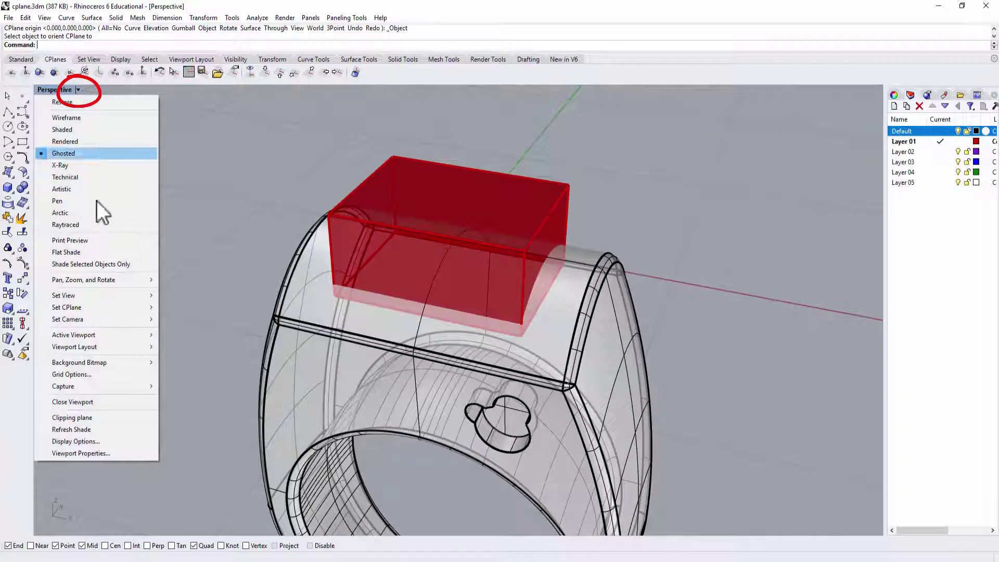
left_click(121, 308)
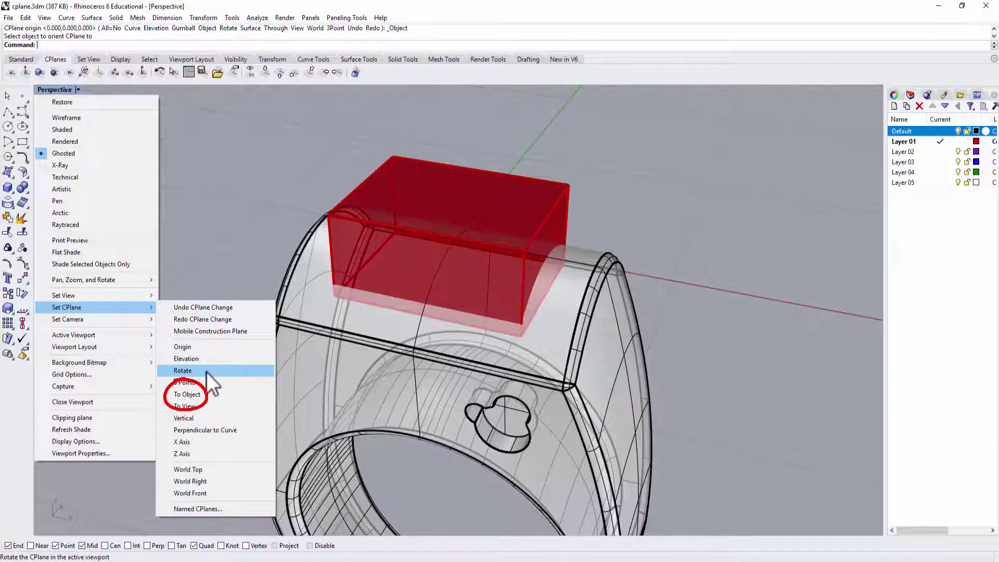
left_click(204, 393)
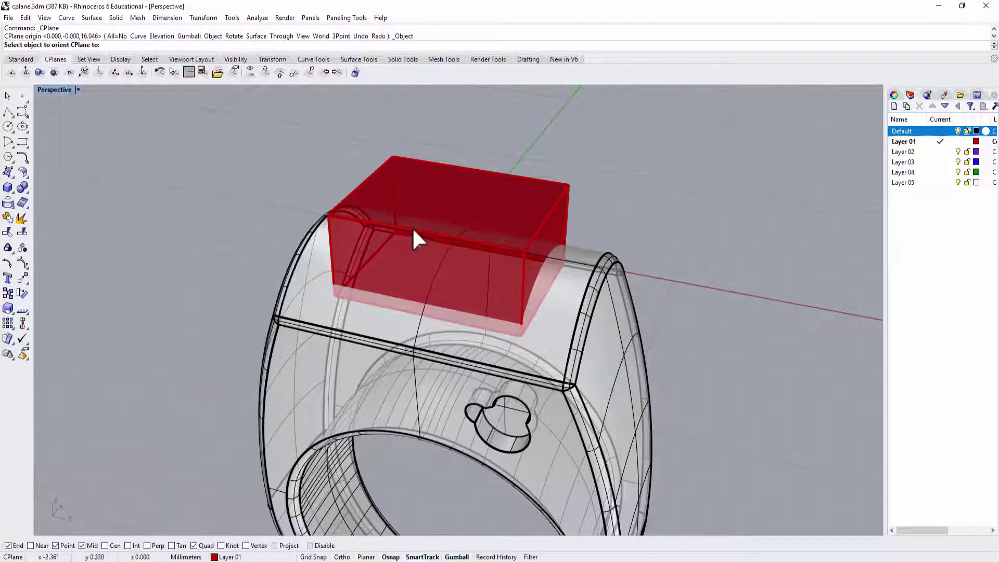
left_click(412, 227)
left_click(431, 258)
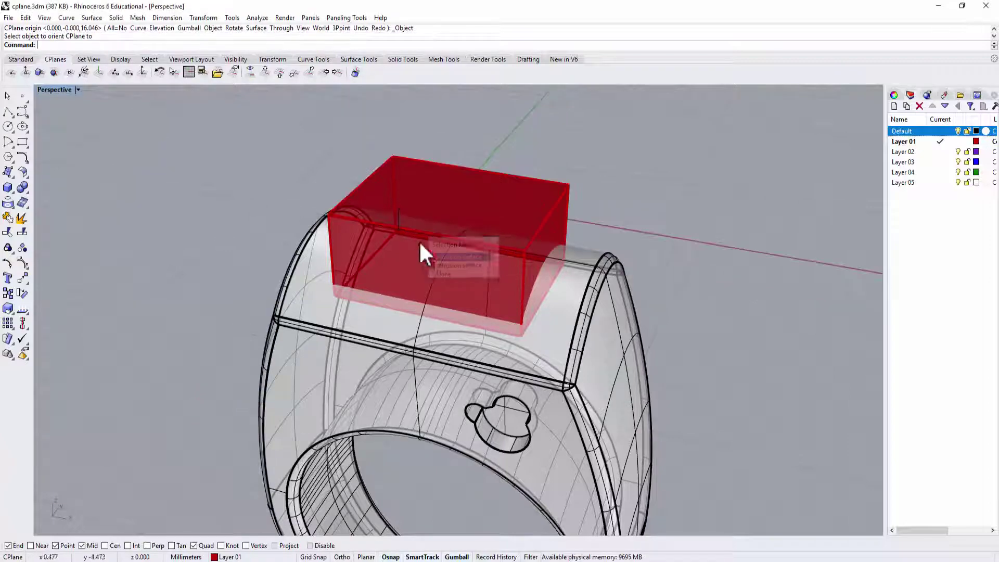
right_click_drag(444, 191, 339, 90)
Draw a polyline on Layer 02 from origin 0 to the box's top corner
left_click(21, 97)
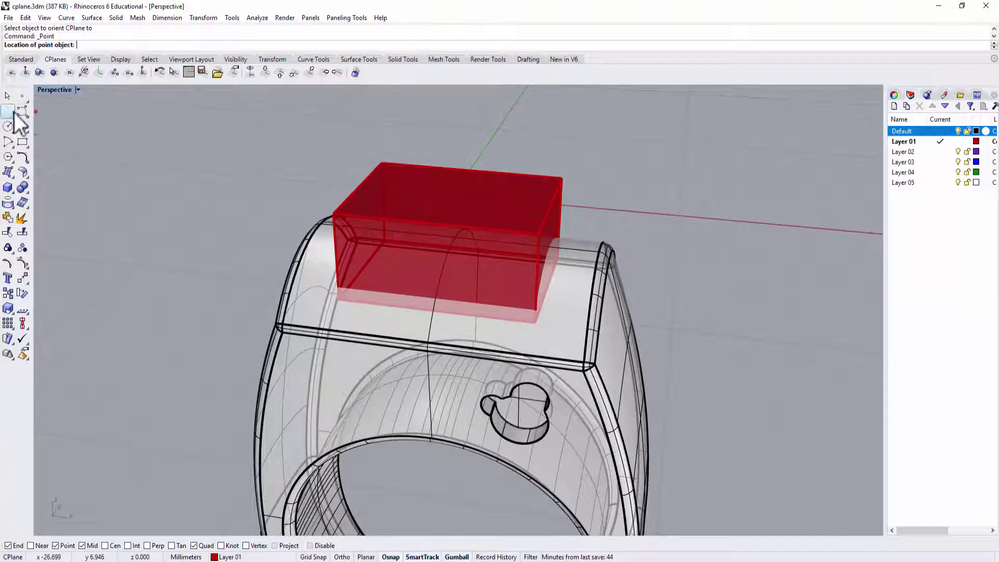
left_click(8, 112)
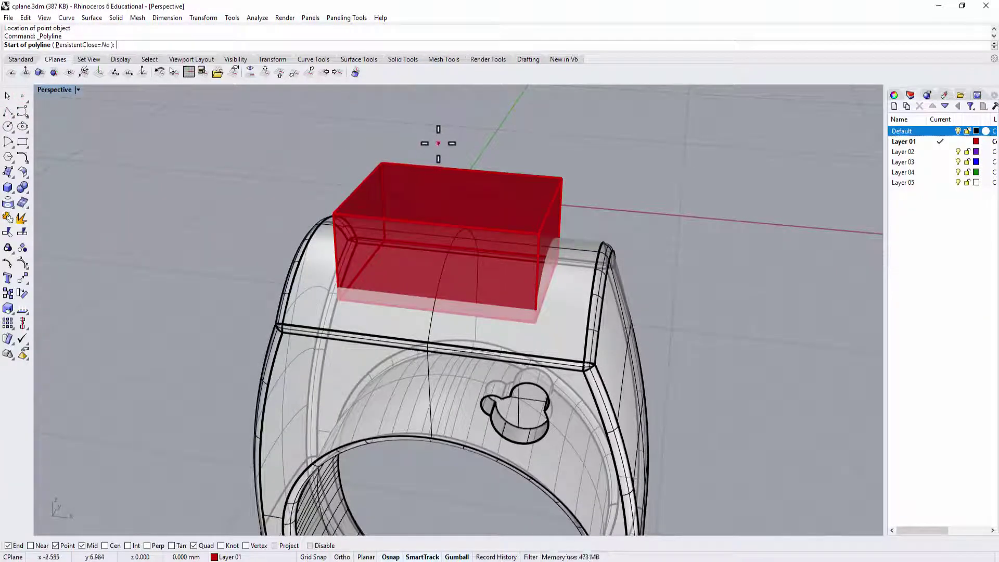
type("0")
key("Return")
right_click_drag(535, 116, 530, 141)
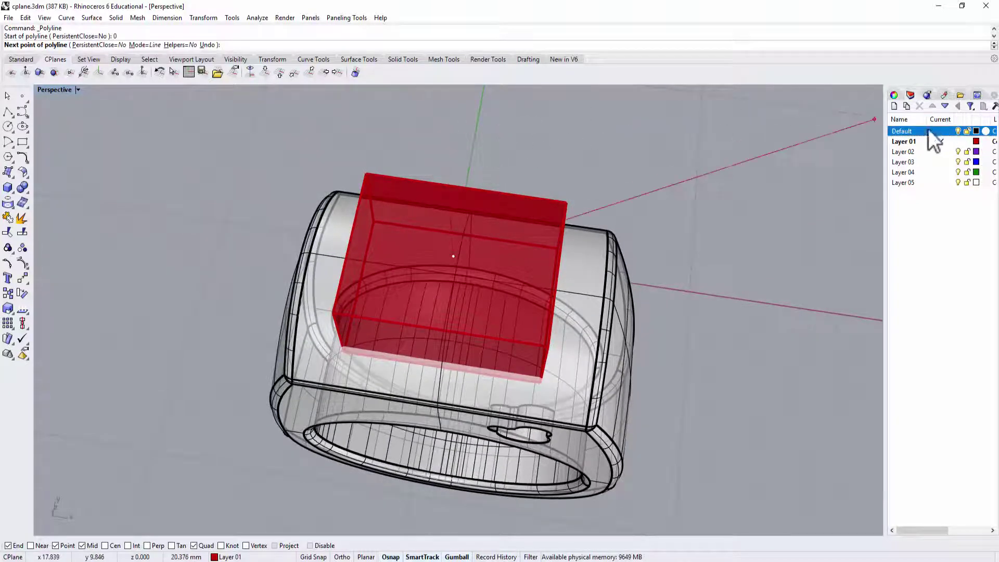
left_click(939, 151)
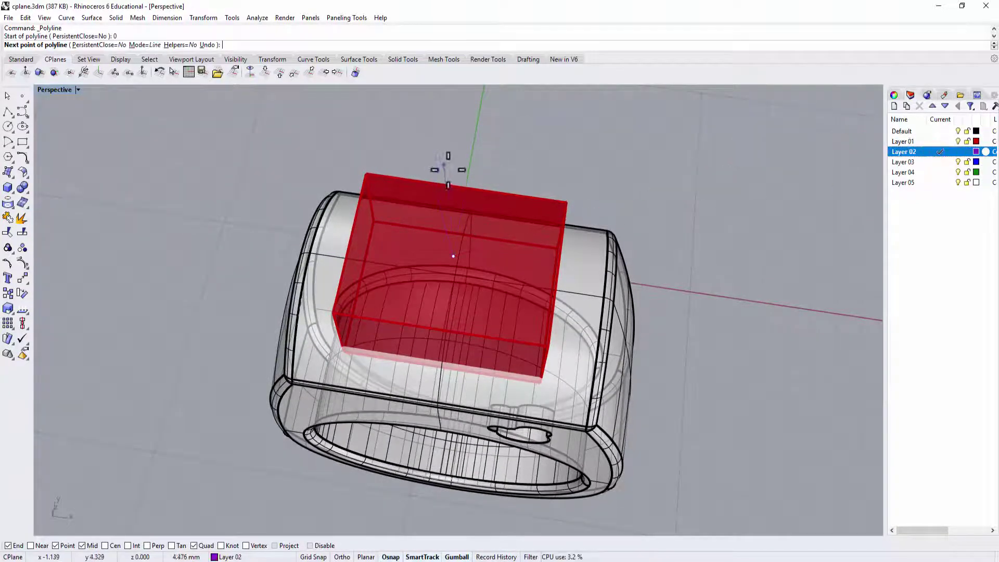
left_click(568, 201)
key("Return")
scroll(568, 203, "up", 3)
right_click_drag(546, 229, 520, 210)
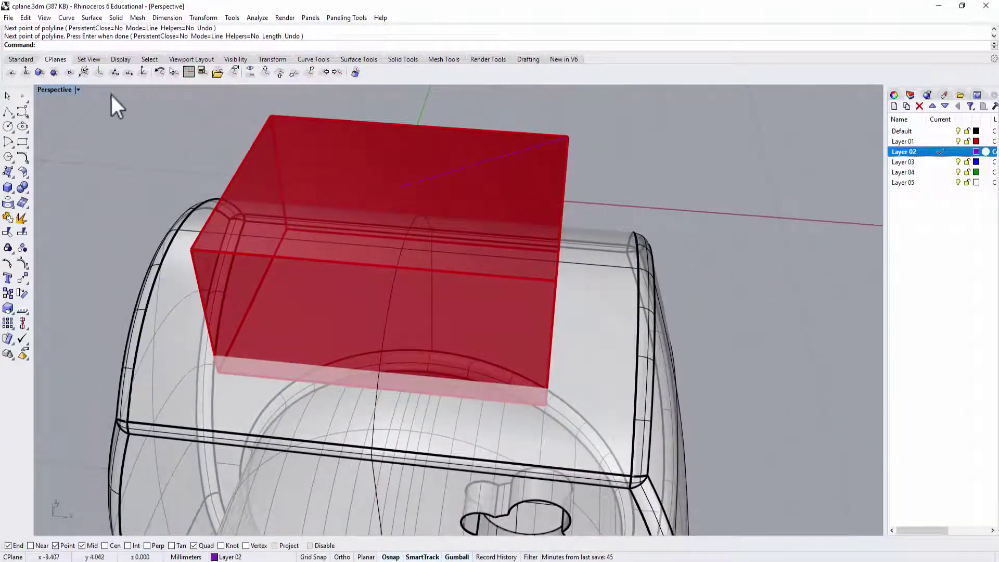
Move the CPlane origin to the red box's corner
left_click(78, 89)
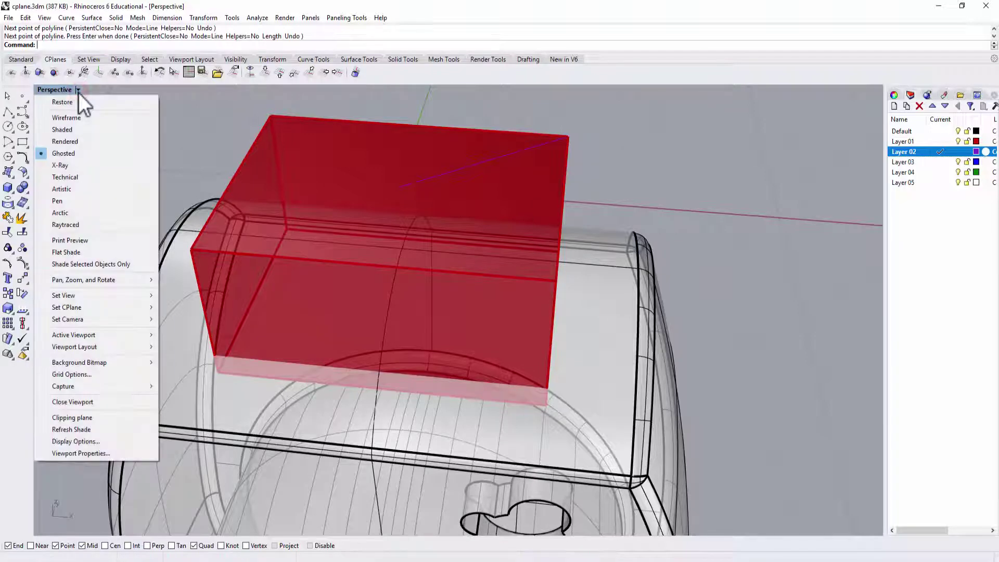
mouse_move(73, 311)
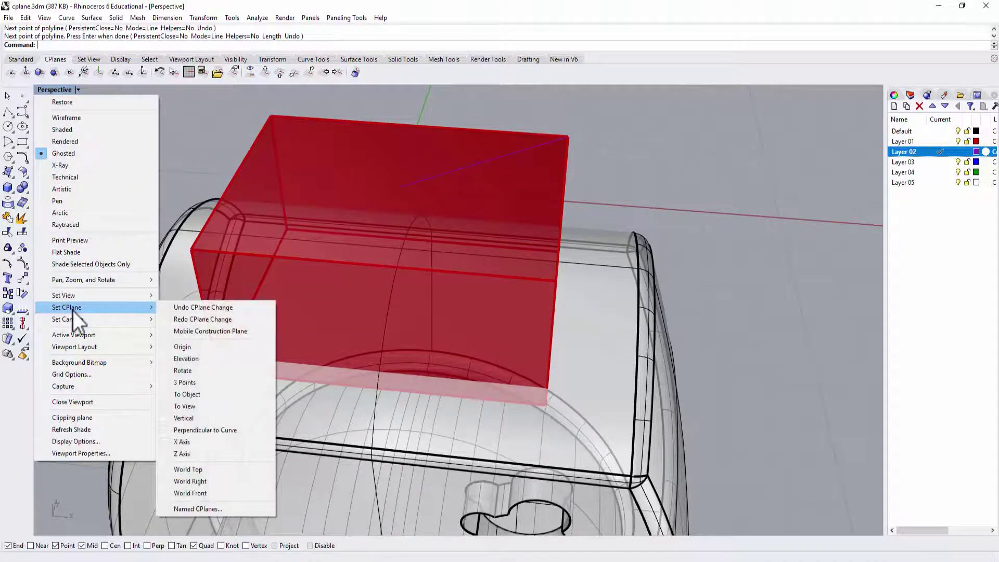
left_click(193, 347)
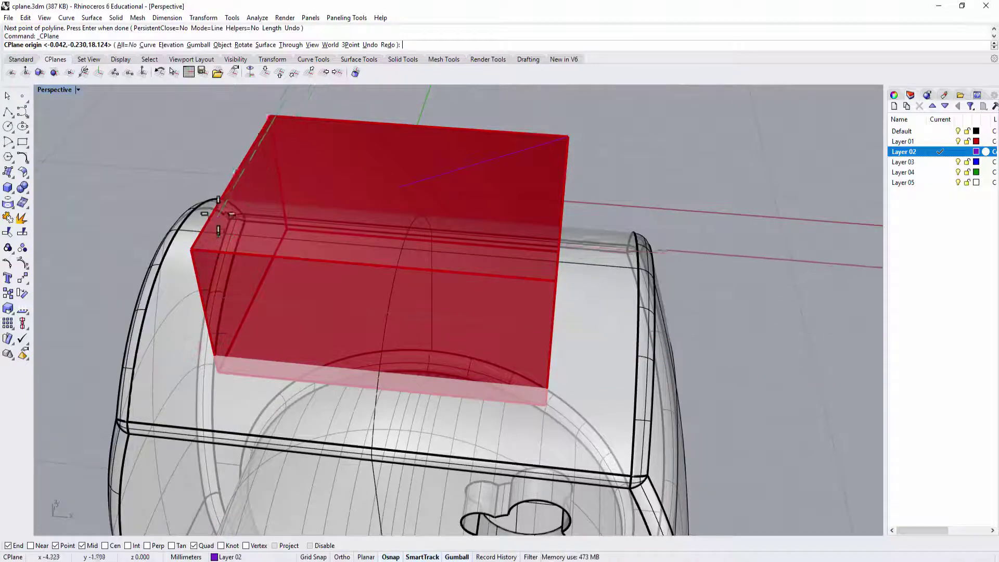
left_click(193, 249)
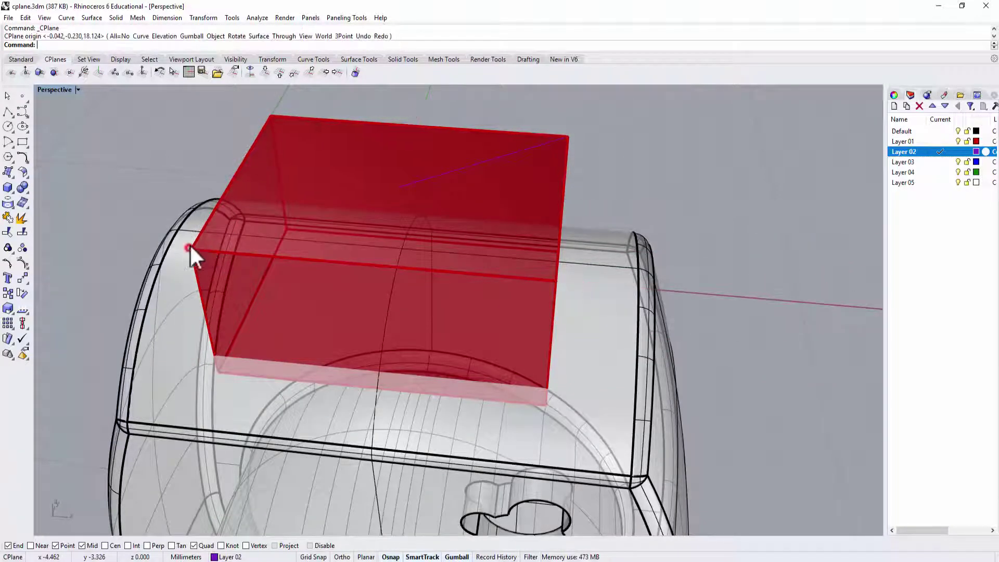
scroll(516, 304, "down", 5)
right_click_drag(515, 304, 517, 283)
Draw a polyline from the new origin 0 to the box's far top corner
left_click(7, 112)
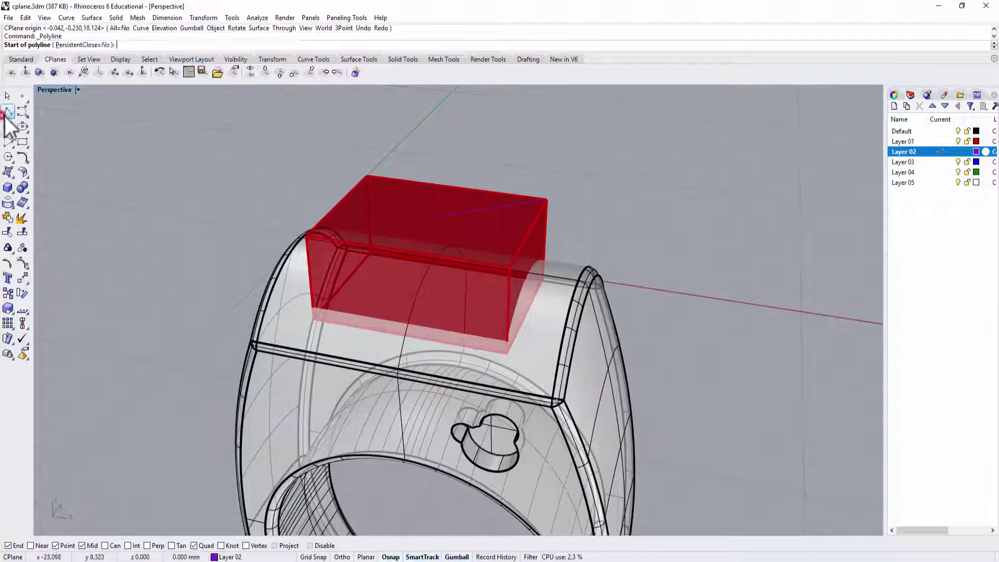
type("0")
key("Return")
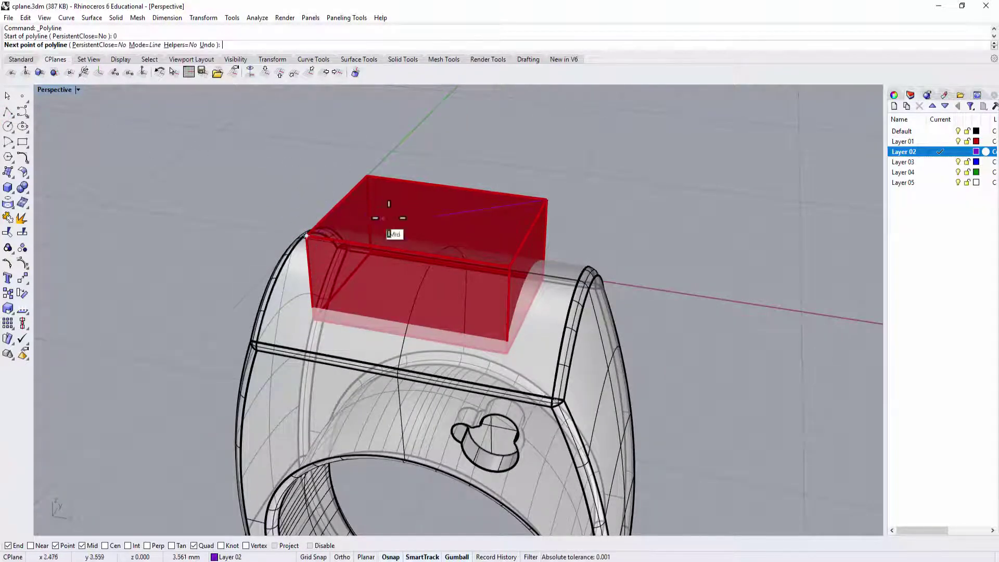
left_click(546, 199)
key("Return")
right_click_drag(446, 222, 426, 287)
scroll(419, 226, "down", 5)
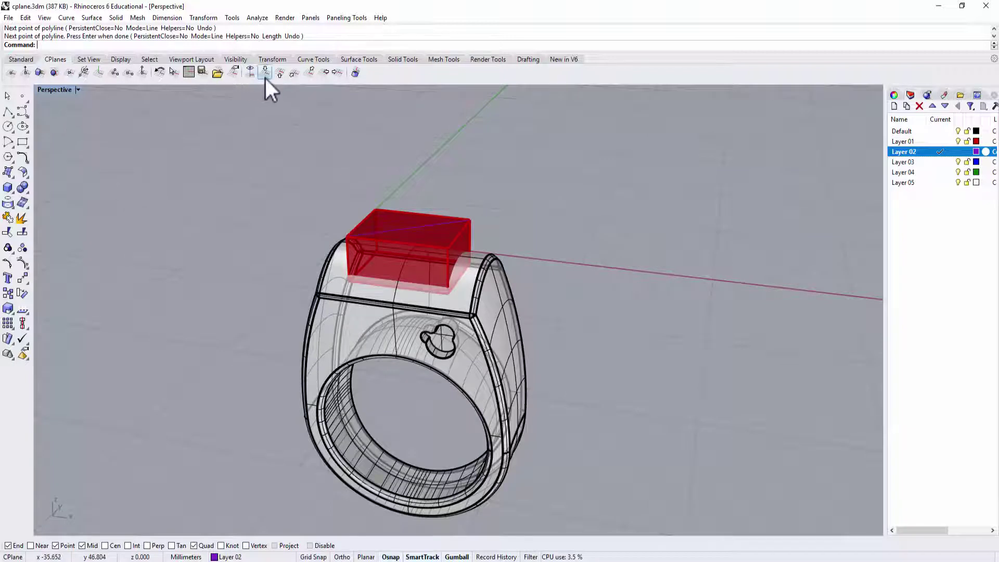
Reset the construction plane to World Top from the CPlanes tools
left_click(78, 90)
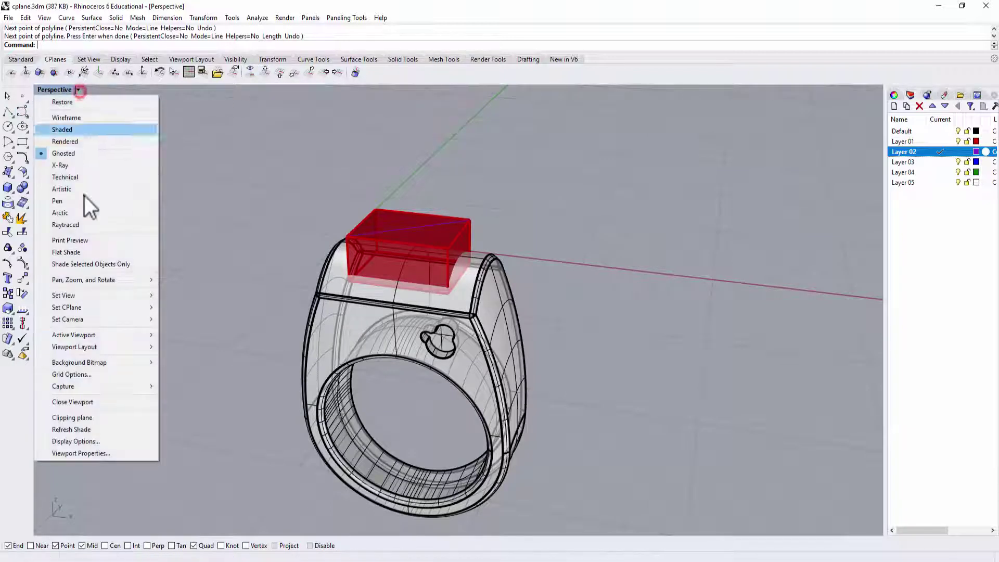
left_click(237, 167)
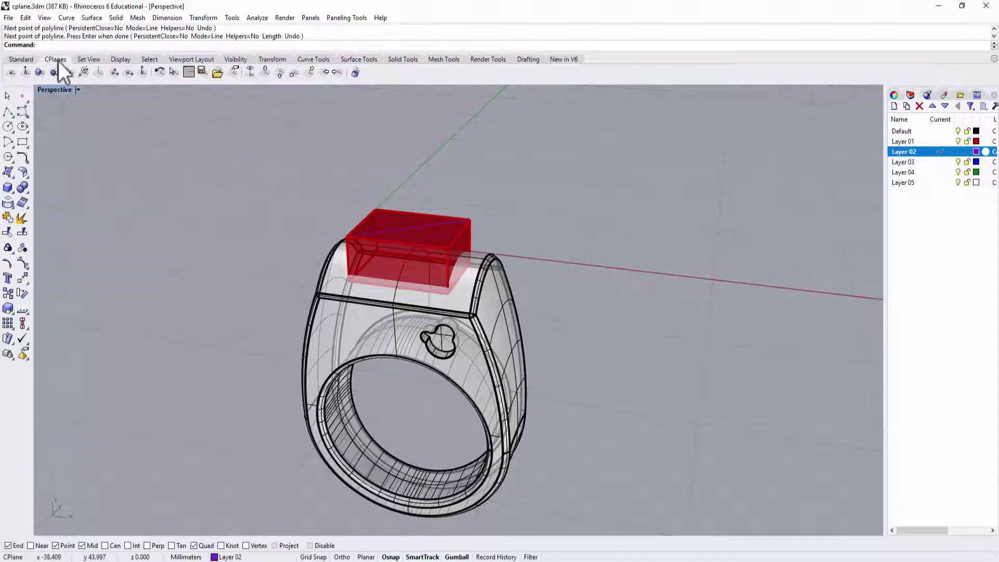
left_click(20, 59)
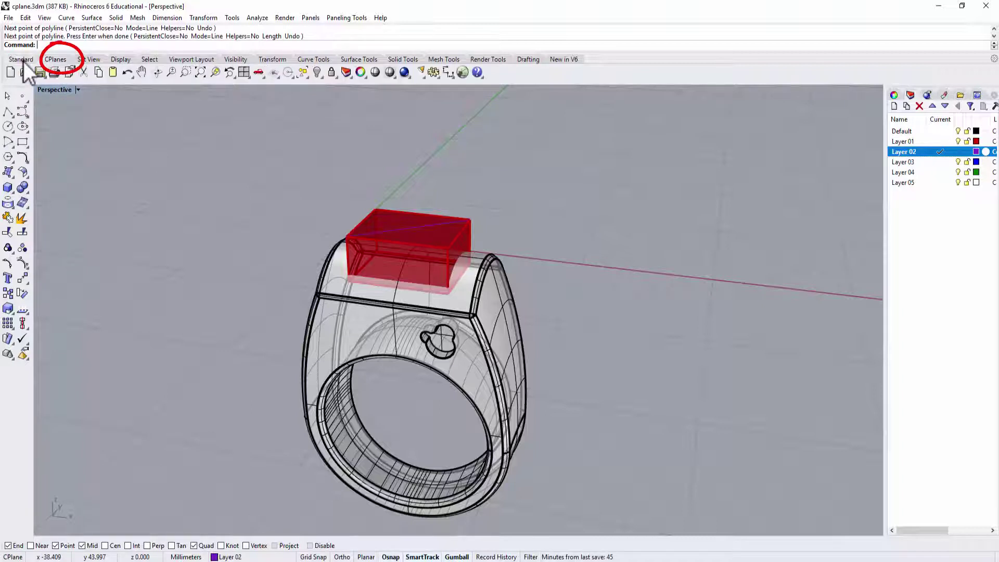
left_click(55, 59)
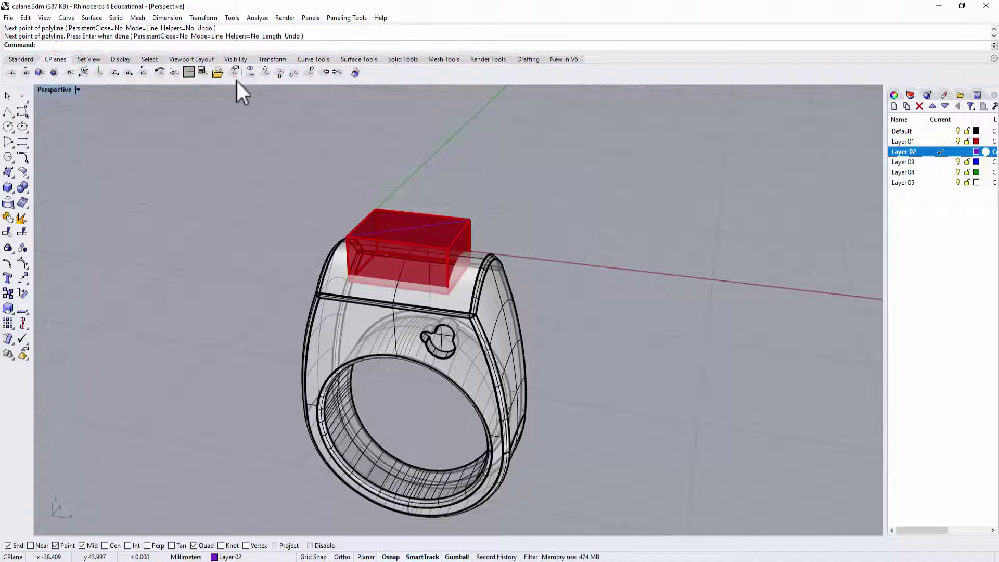
left_click(266, 72)
Delete the red box from the ring top and reframe the ring
right_click_drag(587, 345, 602, 301)
scroll(483, 221, "up", 4)
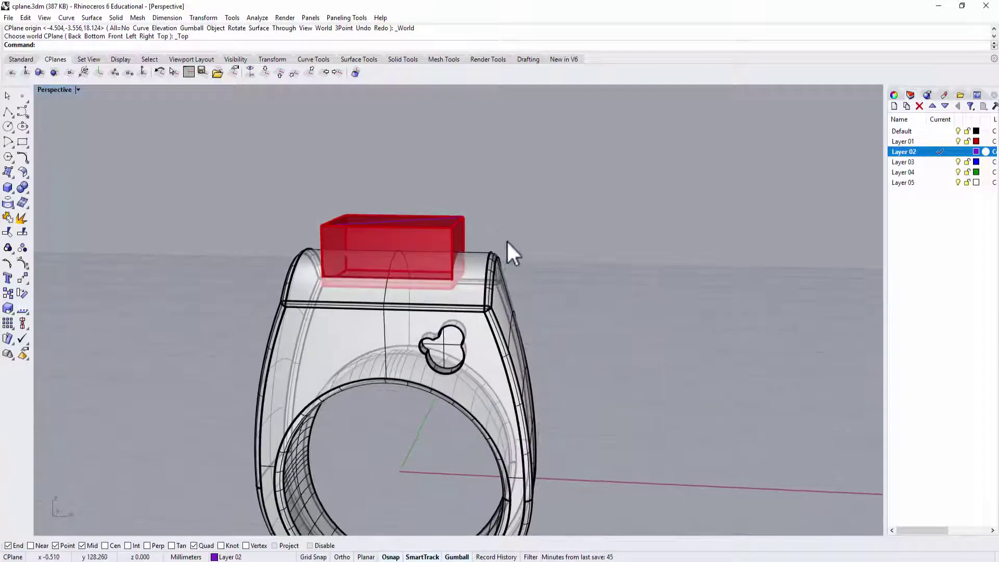
left_click(460, 221)
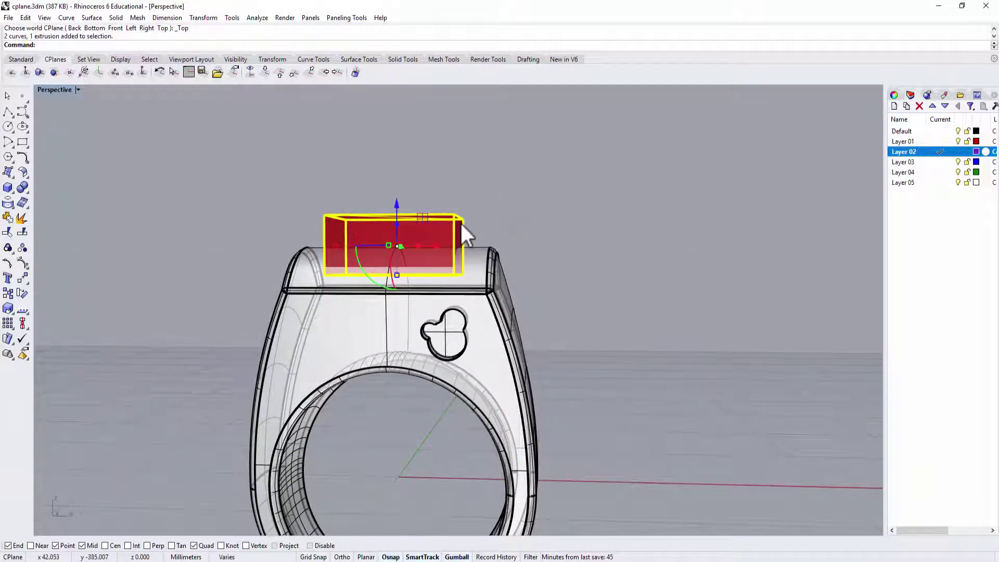
key("Delete")
scroll(494, 353, "up", 2)
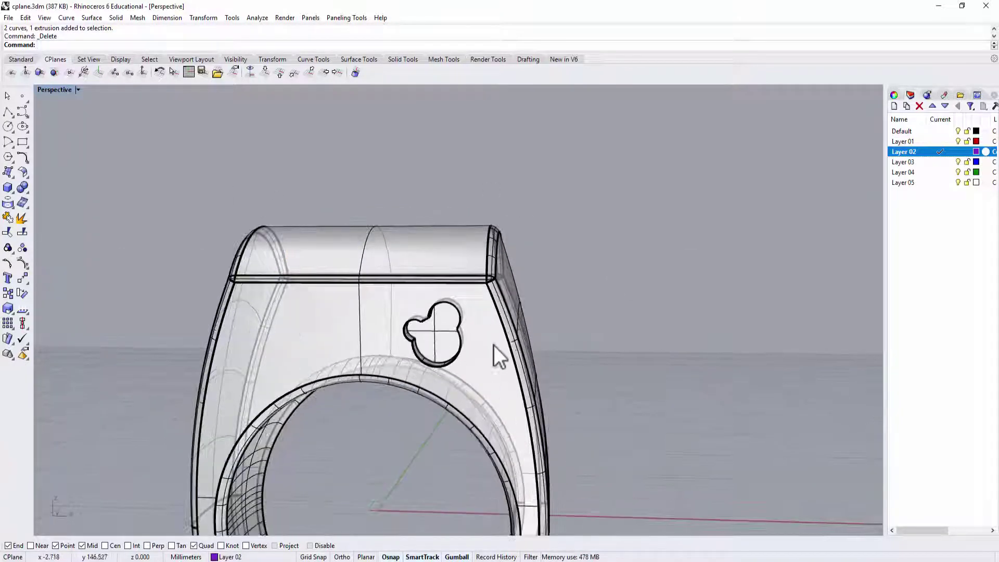
right_click_drag(495, 353, 580, 304, "shift")
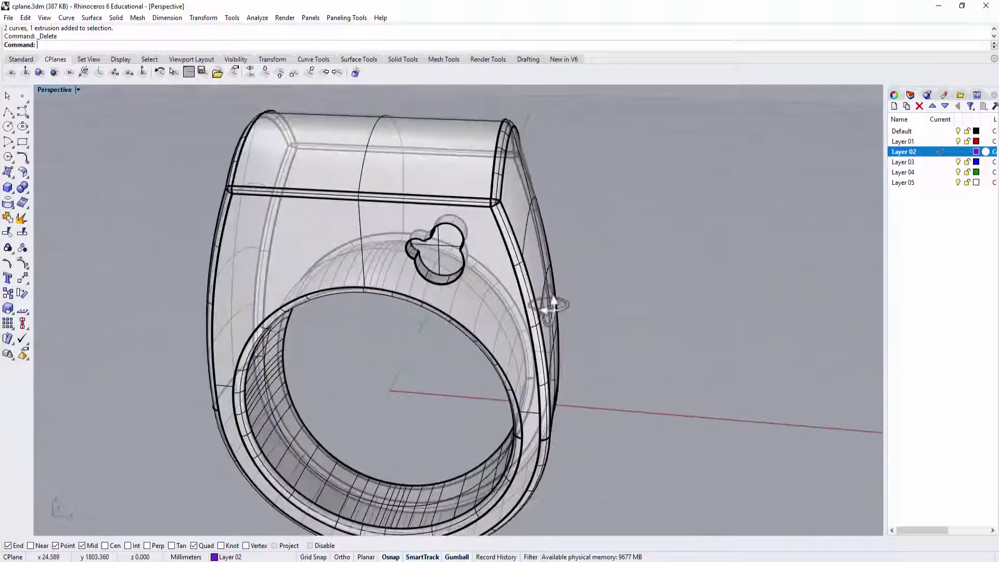
Back in four views, draw three overlapping circles in the Front view
right_click_drag(553, 306, 244, 147)
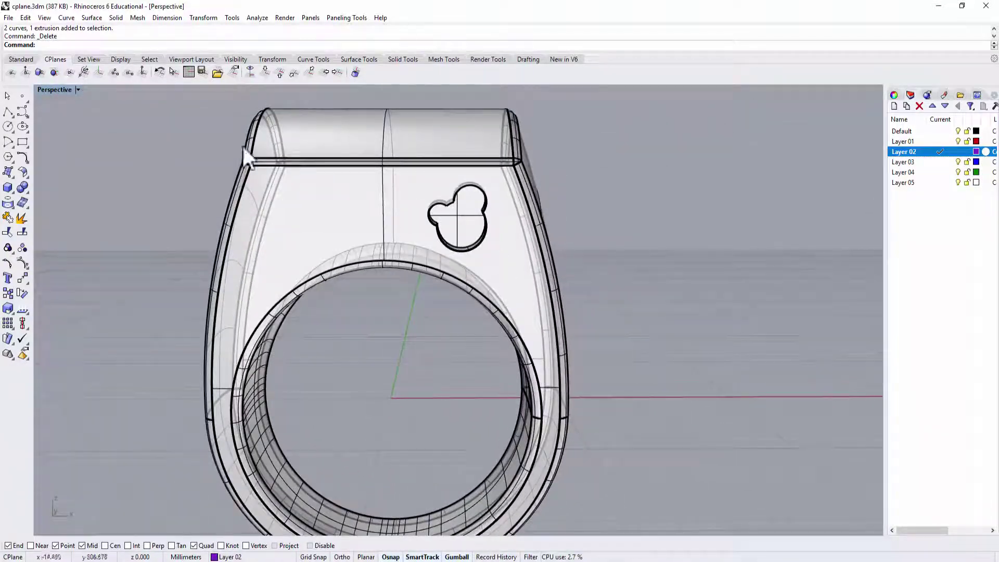
double_click(46, 89)
right_click_drag(262, 364, 183, 367)
left_click(22, 126)
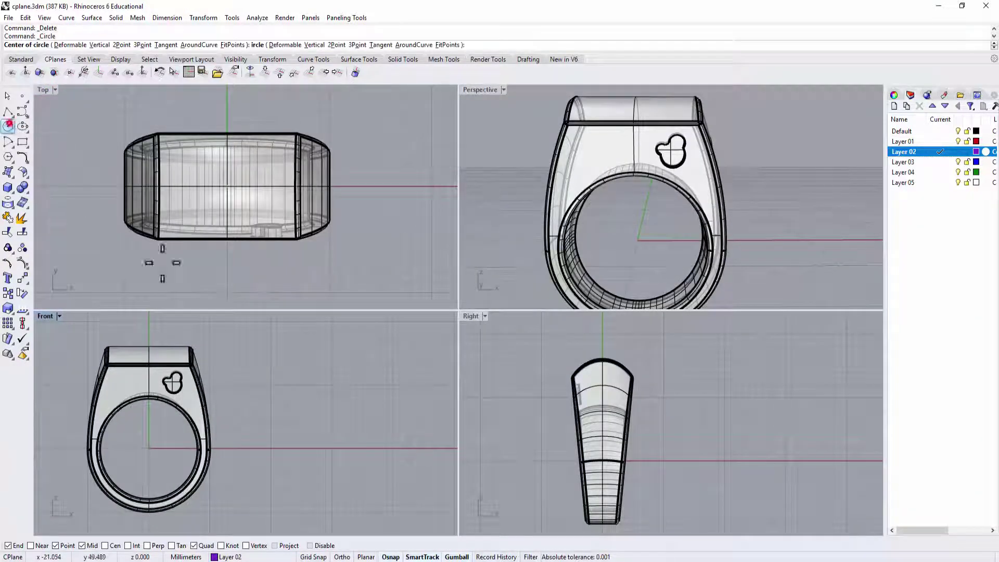
scroll(290, 384, "up", 4)
left_click(271, 389)
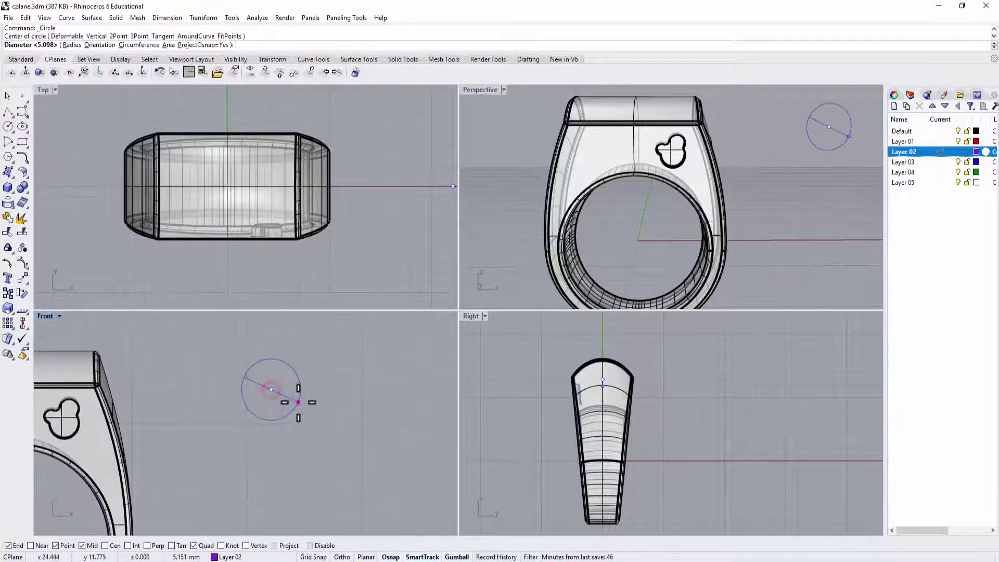
left_click(296, 401)
right_click(282, 350)
left_click(282, 349)
left_click(294, 363)
right_click(235, 370)
left_click(236, 369)
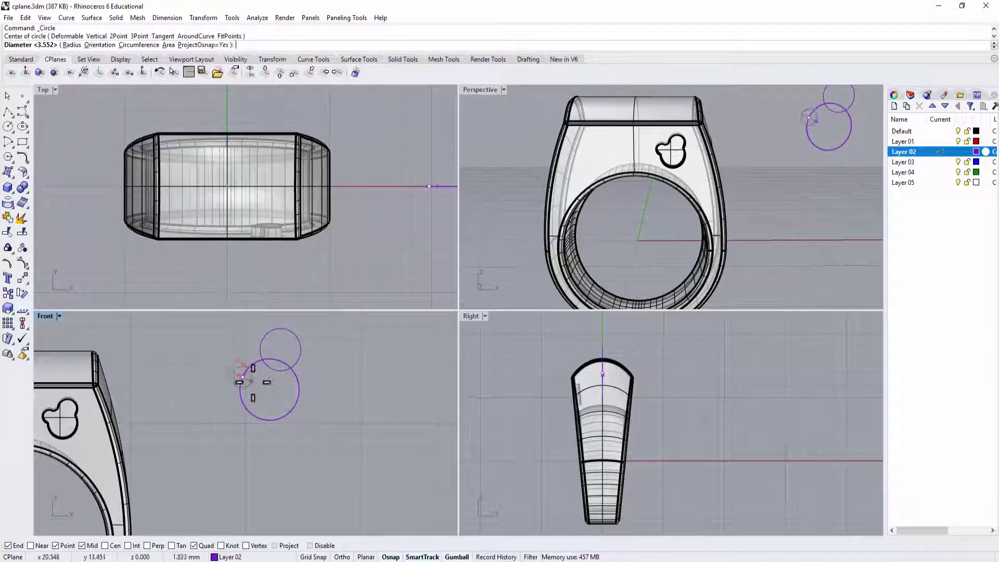
left_click(256, 383)
Trim the overlapping arcs, join them into one closed curve, and shrink it slightly
left_click_drag(335, 441, 250, 359)
left_click(8, 233)
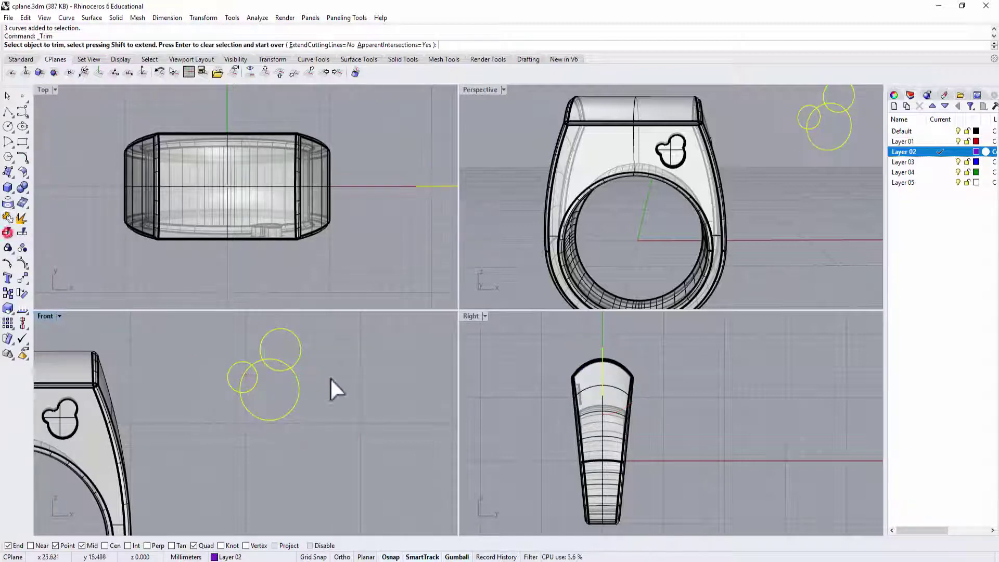
left_click(256, 383)
left_click(244, 375)
left_click(269, 368)
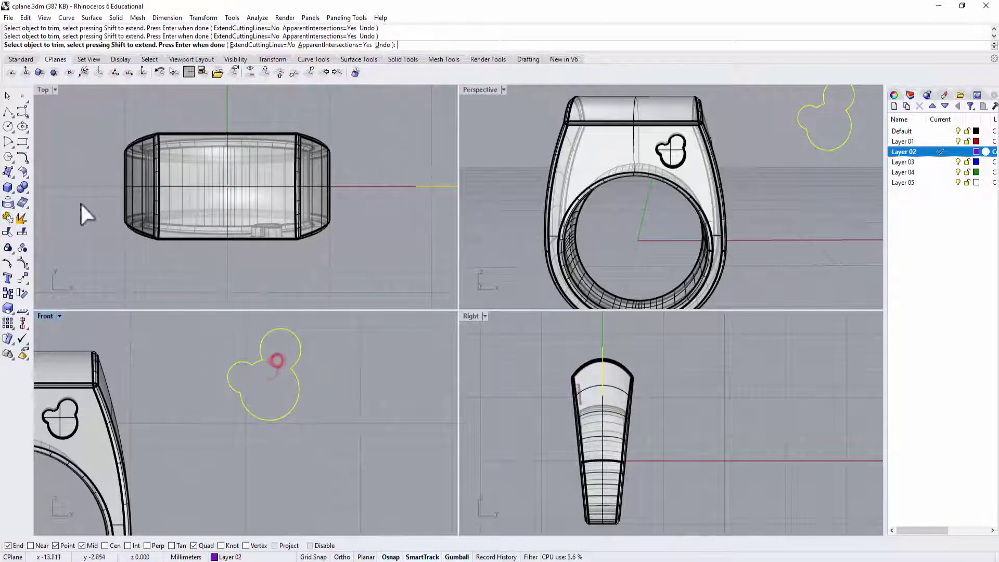
left_click(8, 218)
right_click_drag(282, 412, 408, 430)
right_click_drag(335, 372, 310, 390)
left_click_drag(310, 389, 325, 396)
Move the Mickey curve onto the ring's face and extrude it straight into a solid
left_click_drag(375, 363, 89, 401)
right_click_drag(281, 435, 340, 427)
left_click_drag(291, 421, 277, 420)
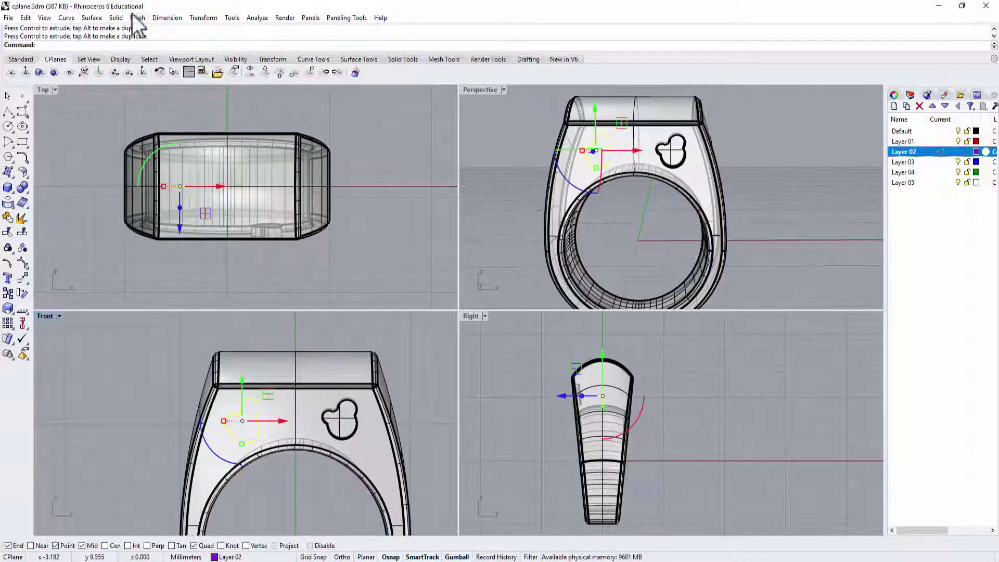
left_click(112, 18)
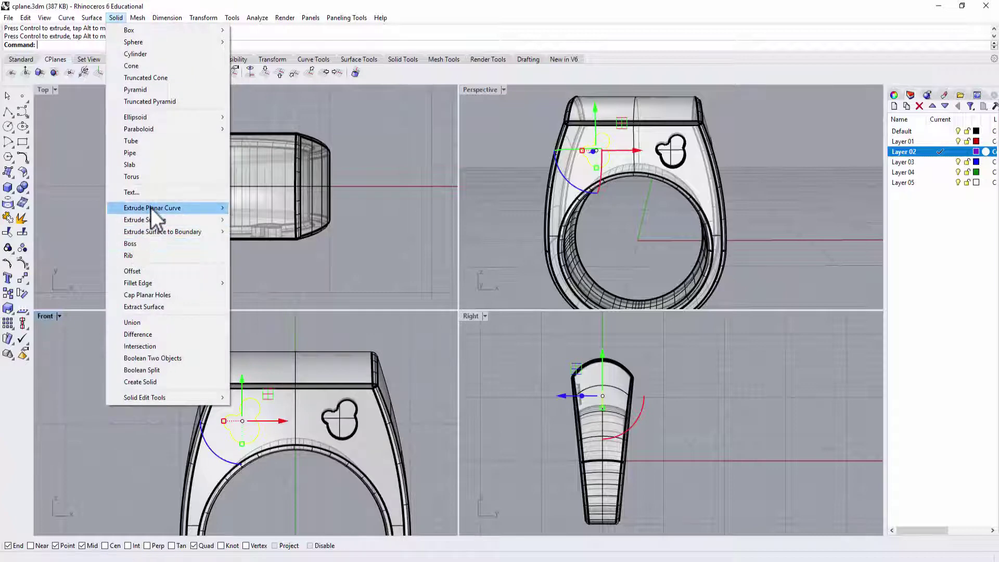
mouse_move(151, 207)
left_click(255, 207)
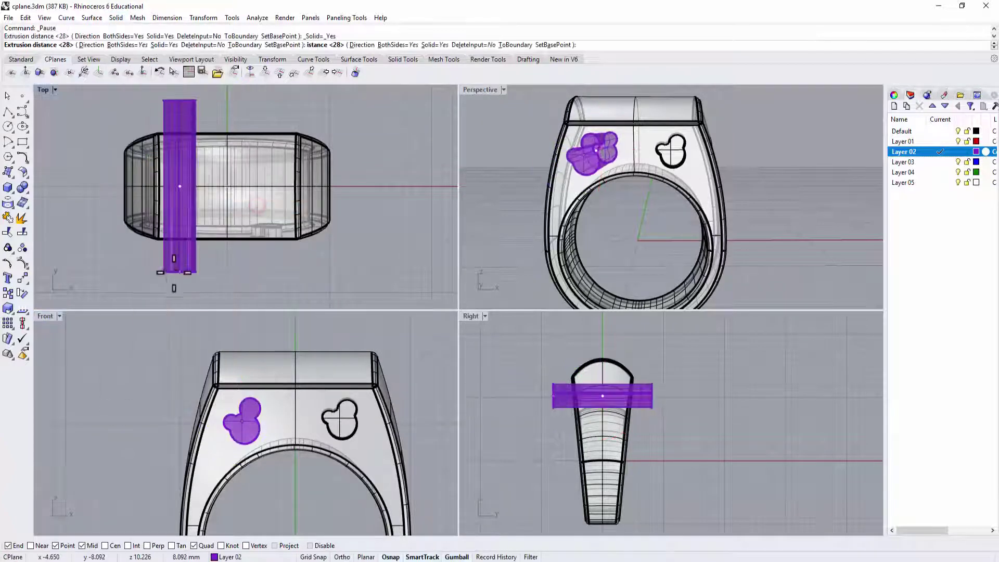
left_click(174, 196)
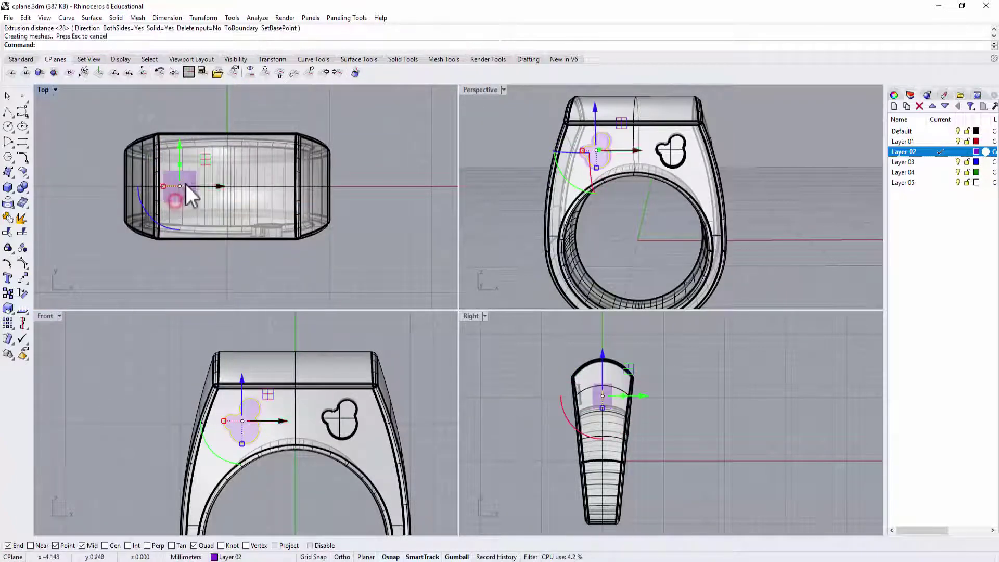
In Top view, drag the extruded cutter onto the ring's side
left_click_drag(180, 145, 185, 228)
left_click(189, 190)
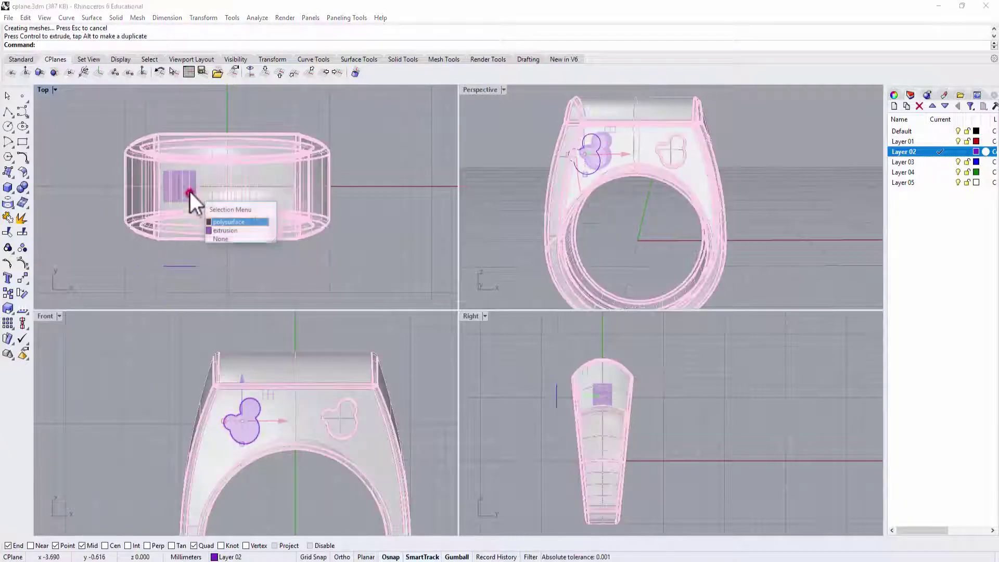
left_click(210, 229)
left_click_drag(175, 155, 189, 217)
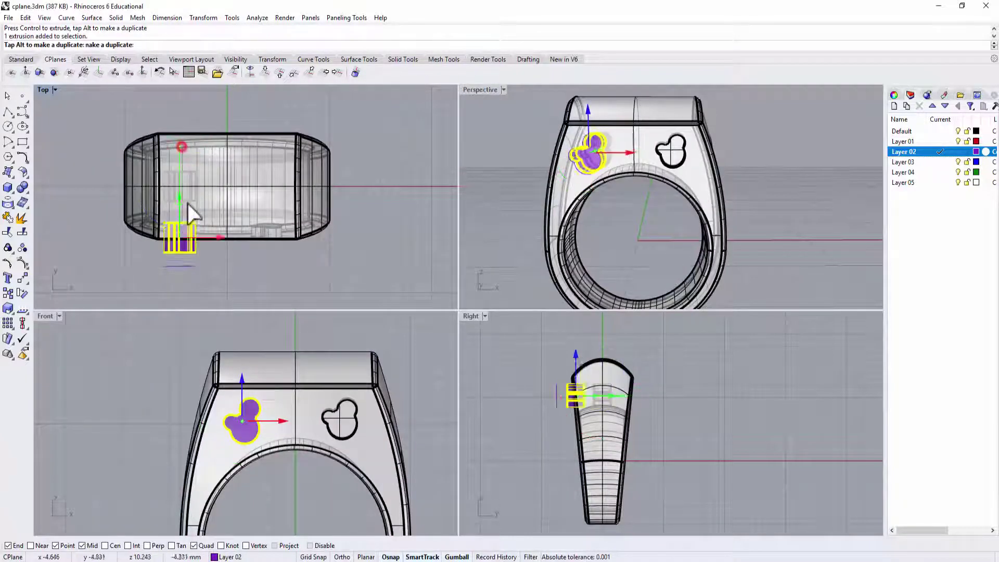
left_click(266, 275)
right_click_drag(266, 275, 261, 279)
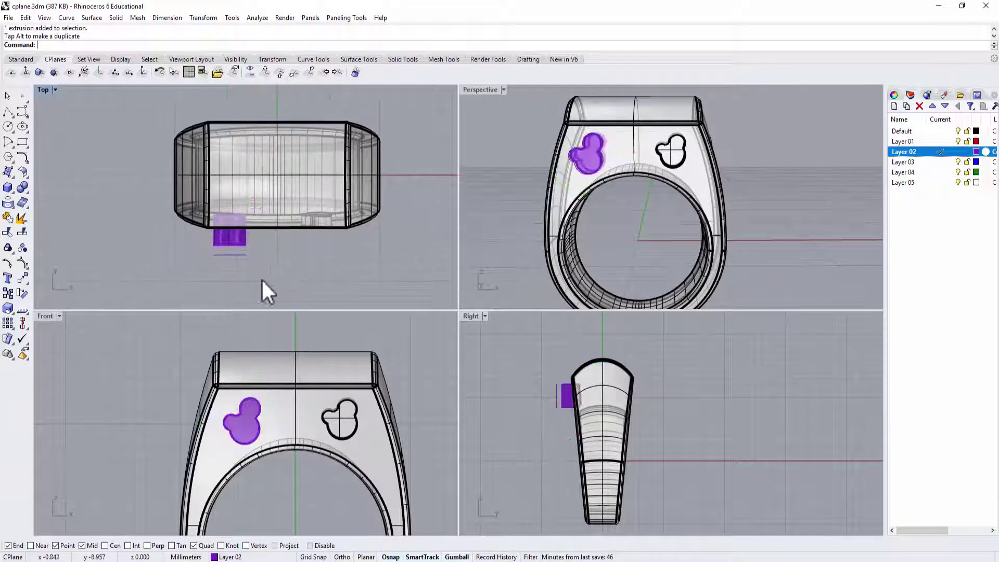
Boolean-difference the purple cutter from the ring to cut the hole
left_click(24, 189)
left_click(53, 192)
left_click(261, 218)
key("Return")
left_click(244, 240)
key("Return")
Maximize the Perspective view and orbit around the ring to inspect both cutouts
right_click_drag(617, 151, 624, 176)
scroll(673, 218, "up", 6)
right_click_drag(673, 217, 511, 173)
scroll(582, 139, "up", 2)
right_click_drag(603, 170, 576, 182)
right_click_drag(500, 223, 523, 133)
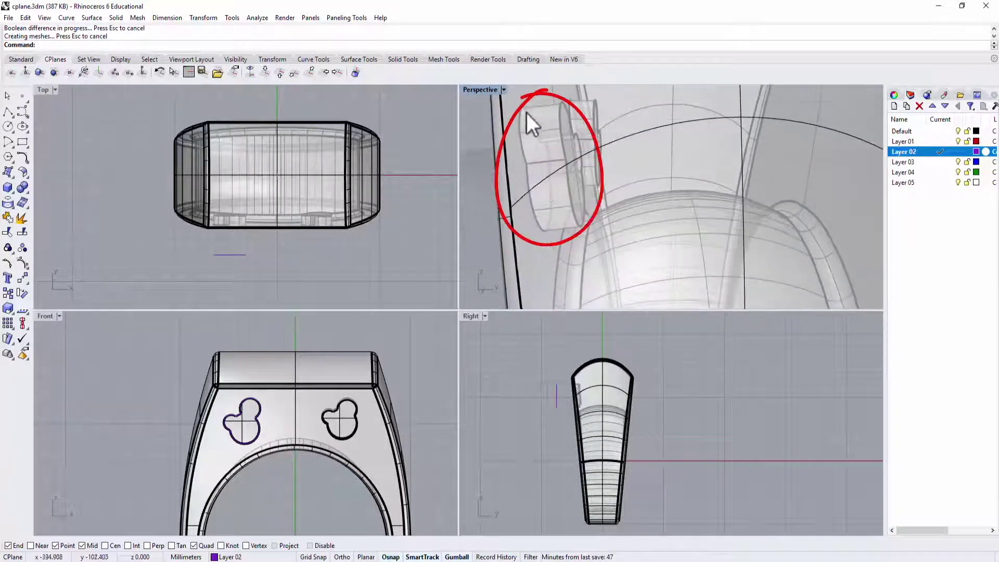
right_click_drag(601, 141, 495, 89, "shift")
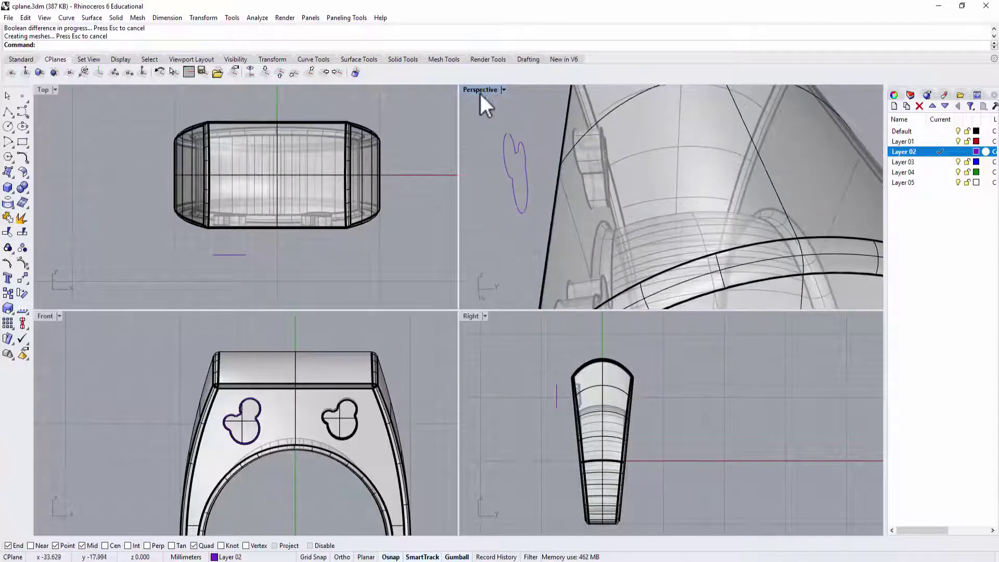
double_click(479, 89)
mouse_move(432, 214)
right_mouse_down()
mouse_move(390, 190)
mouse_move(401, 196)
mouse_move(357, 189)
right_mouse_up()
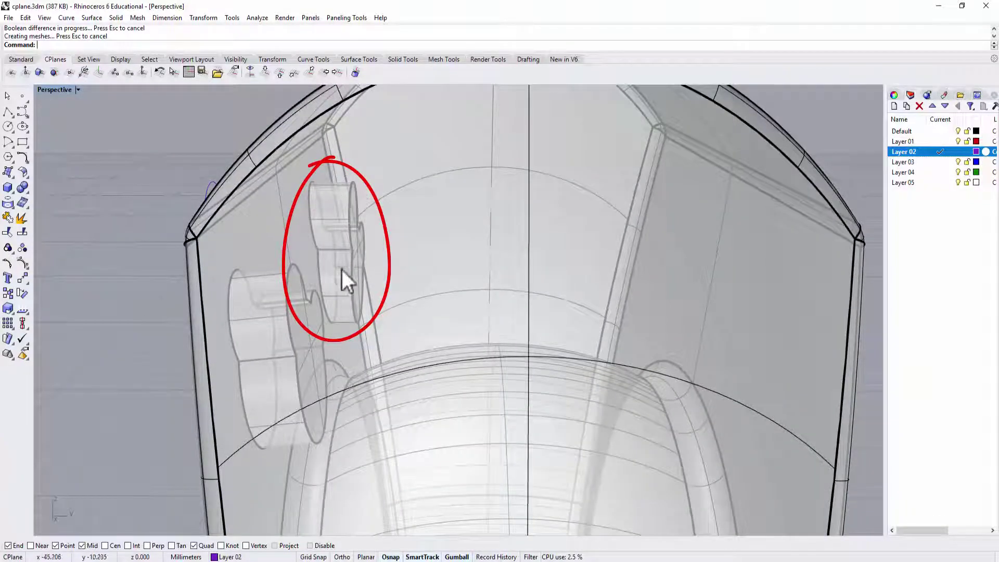
mouse_move(349, 323)
right_mouse_down()
mouse_move(264, 280)
mouse_move(344, 267)
mouse_move(342, 254)
right_mouse_up()
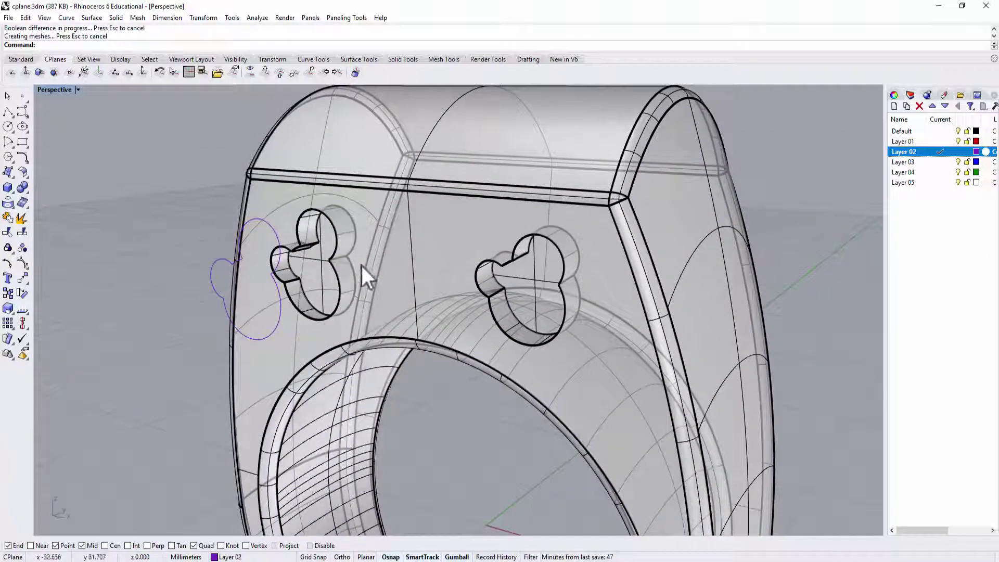
right_click_drag(462, 285, 531, 279)
Undo the cutter move and extrusion to remove the left cut
scroll(319, 260, "down", 3)
right_click_drag(388, 263, 307, 277)
key("ctrl+z")
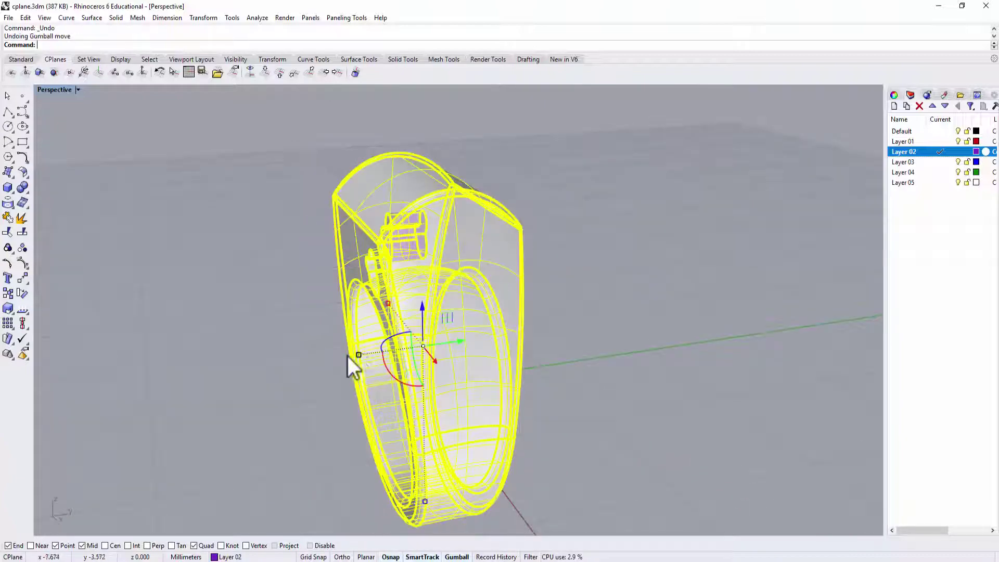
key("ctrl+z")
key("Escape")
Delete the leftover head-outline curve and check the remaining hole
right_click_drag(228, 332, 225, 330)
left_click(381, 261)
key("Delete")
right_click_drag(382, 269, 373, 245)
scroll(384, 227, "up", 2)
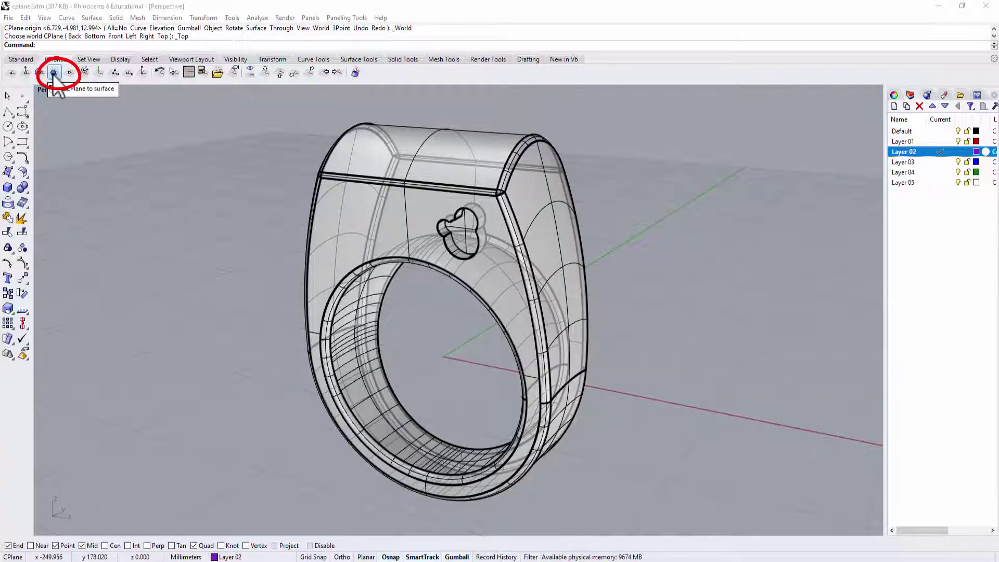
Align the CPlane to the tilted side face: origin at its end point, x axis along its top edge
left_click(53, 73)
left_click(405, 225)
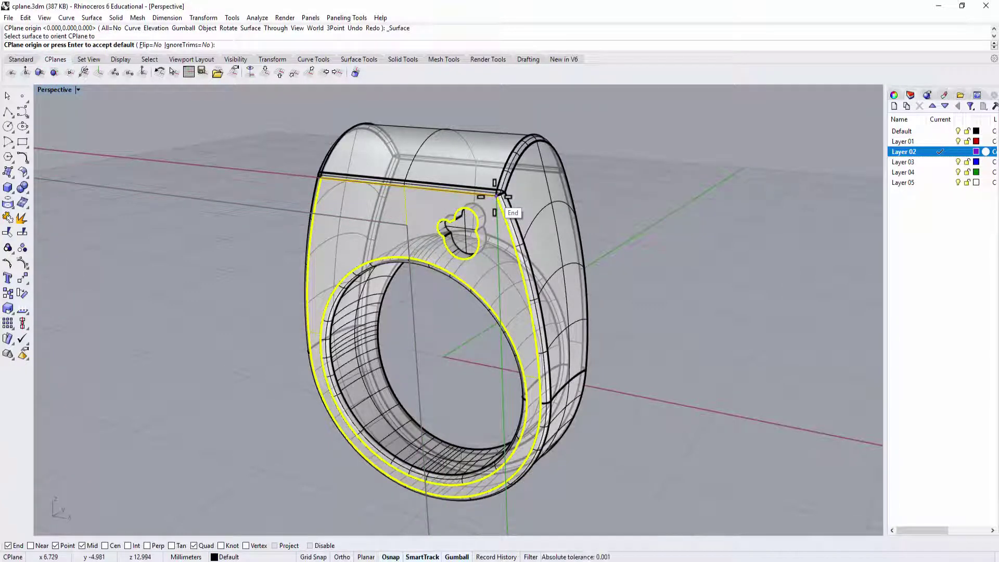
left_click(495, 197)
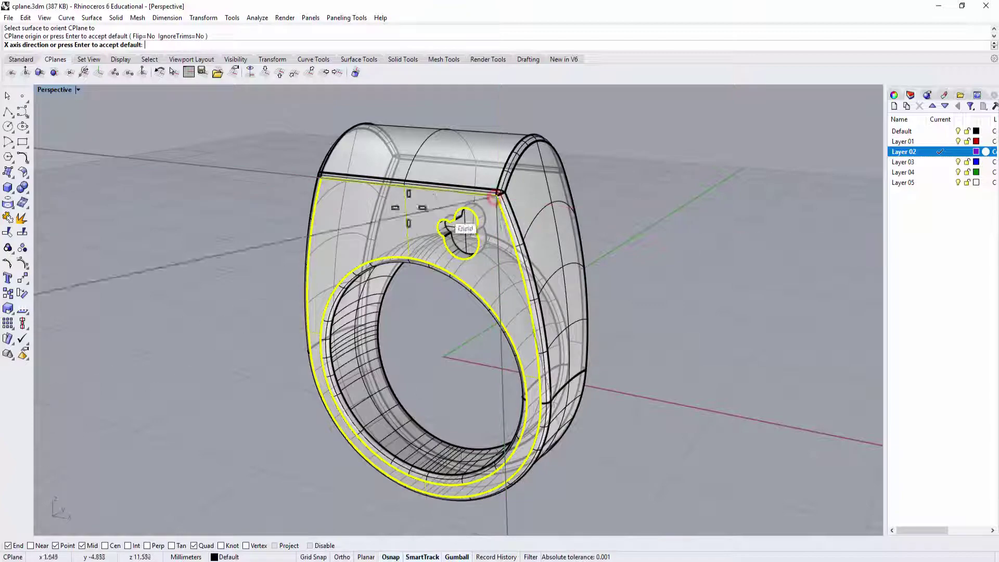
left_click(318, 177)
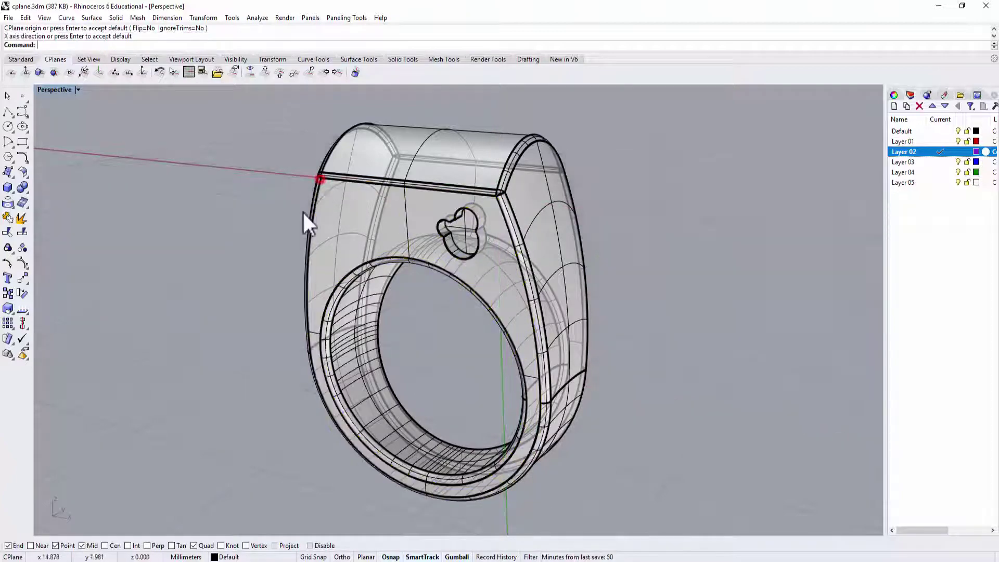
right_click_drag(750, 310, 790, 253)
Draw a large circle with two smaller overlapping circles, upper and left, on the tilted face
left_click(8, 126)
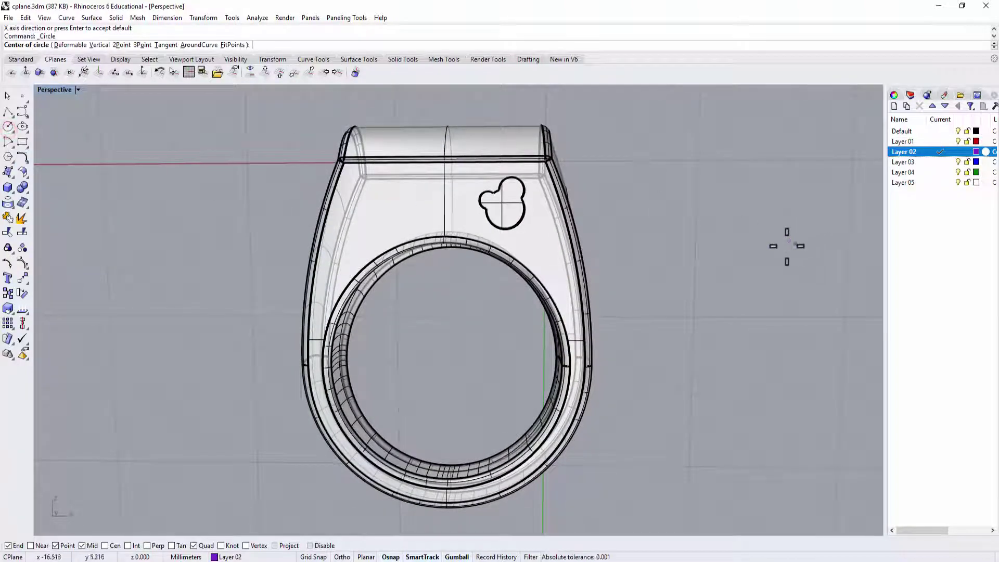
left_click(685, 236)
left_click(718, 243)
right_click(708, 211)
left_click(700, 193)
left_click(708, 212)
right_click(705, 211)
left_click(644, 209)
left_click(659, 227)
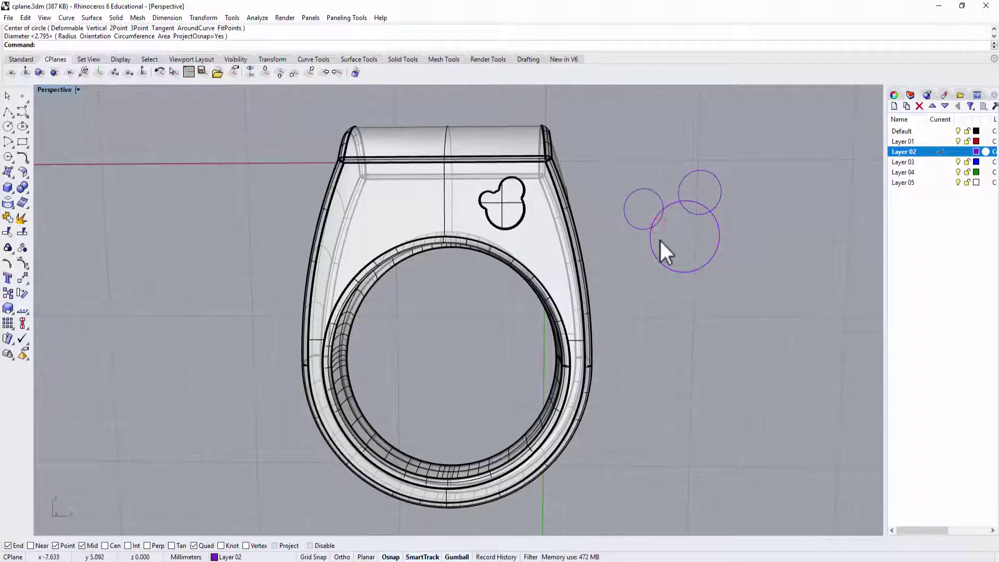
left_click(659, 224)
left_click_drag(657, 204, 630, 239)
Trim the four inner overlapping arcs, join the pieces into one outline, and scale it down
left_click_drag(712, 282, 617, 171)
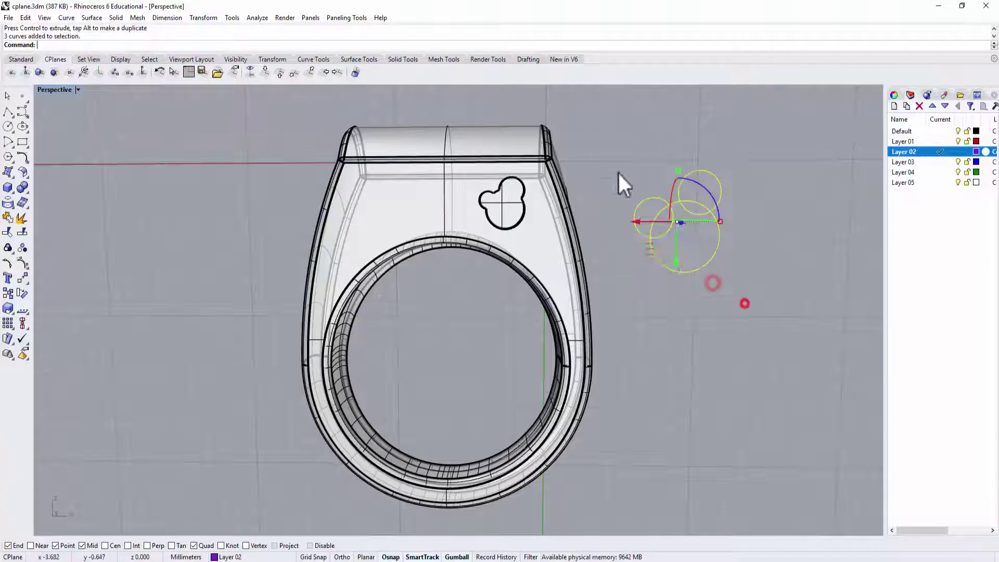
left_click(8, 232)
left_click(667, 222)
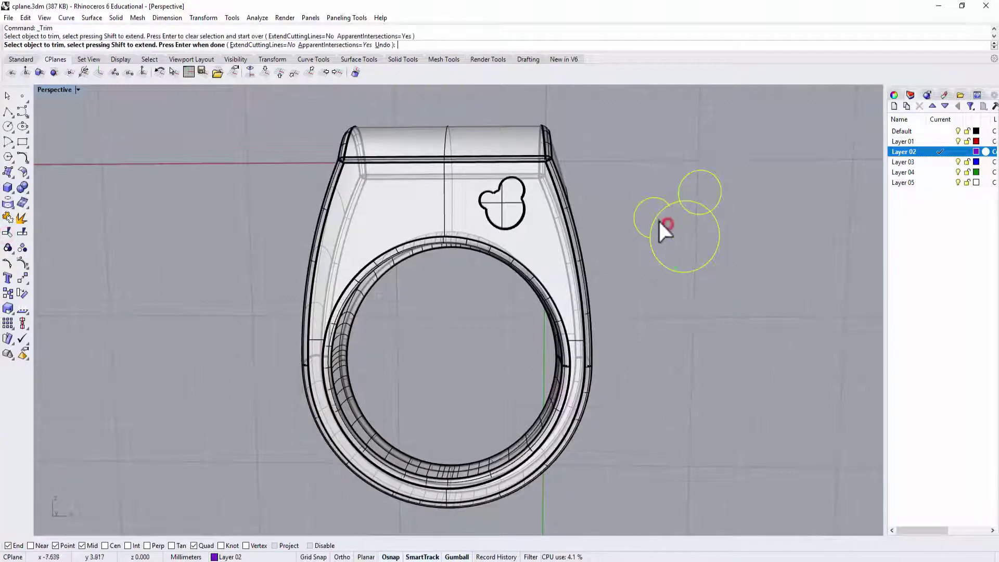
left_click(657, 218)
left_click(698, 214)
left_click(696, 204)
key("Return")
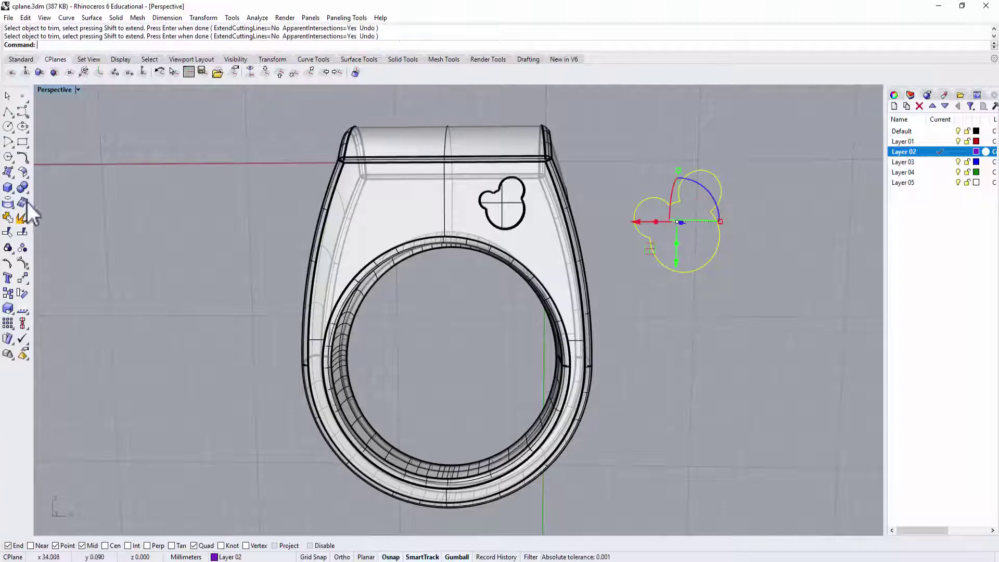
left_click(7, 217)
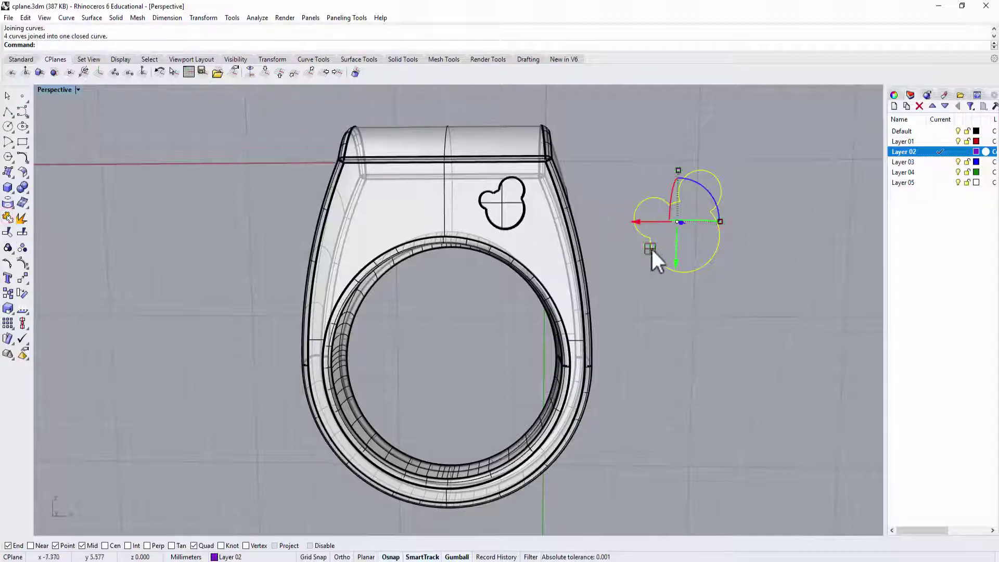
left_click_drag(678, 169, 359, 197)
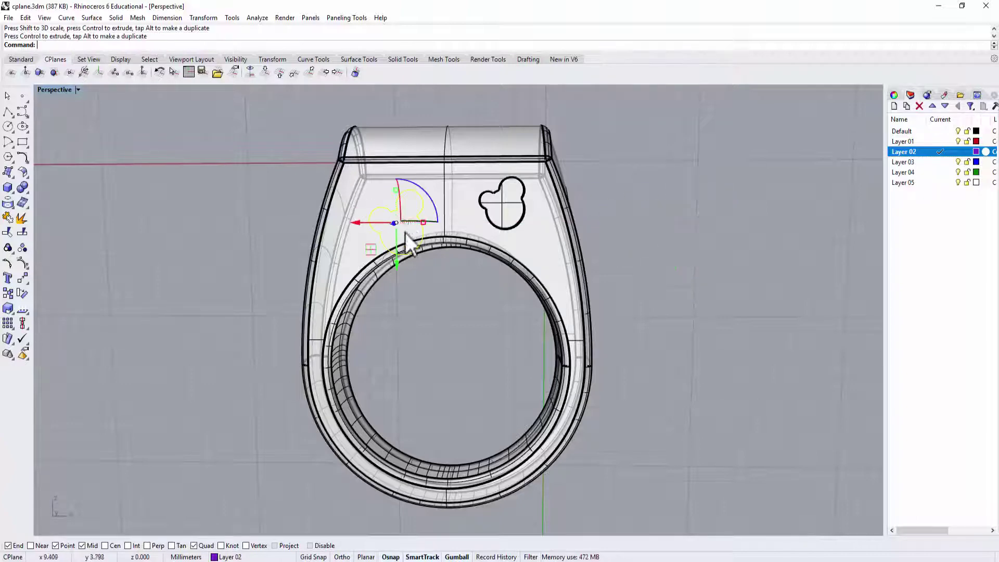
Move the head outline onto the tilted side and extrude it straight through the ring
left_click_drag(379, 256, 350, 230)
right_click_drag(229, 129, 202, 208)
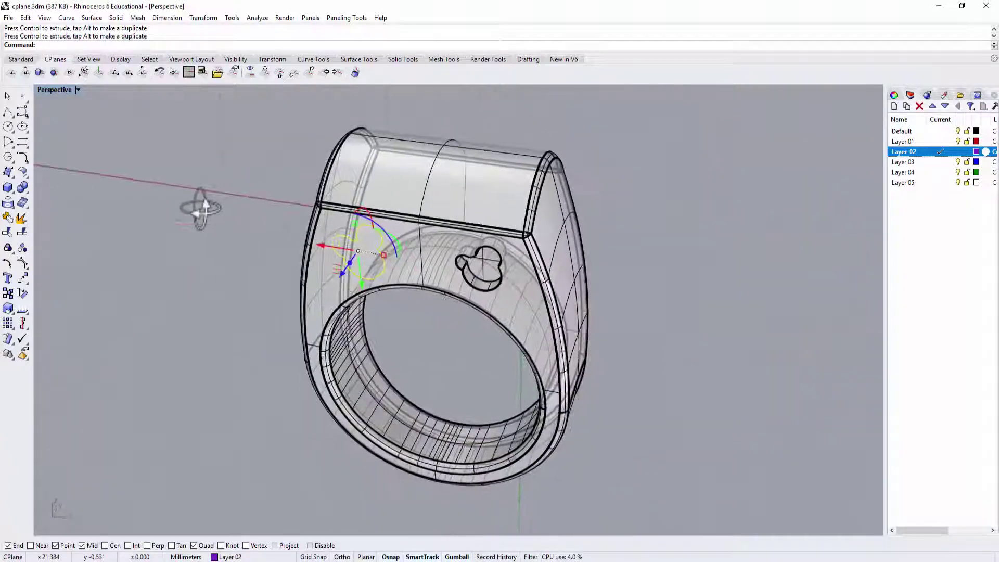
left_click(116, 18)
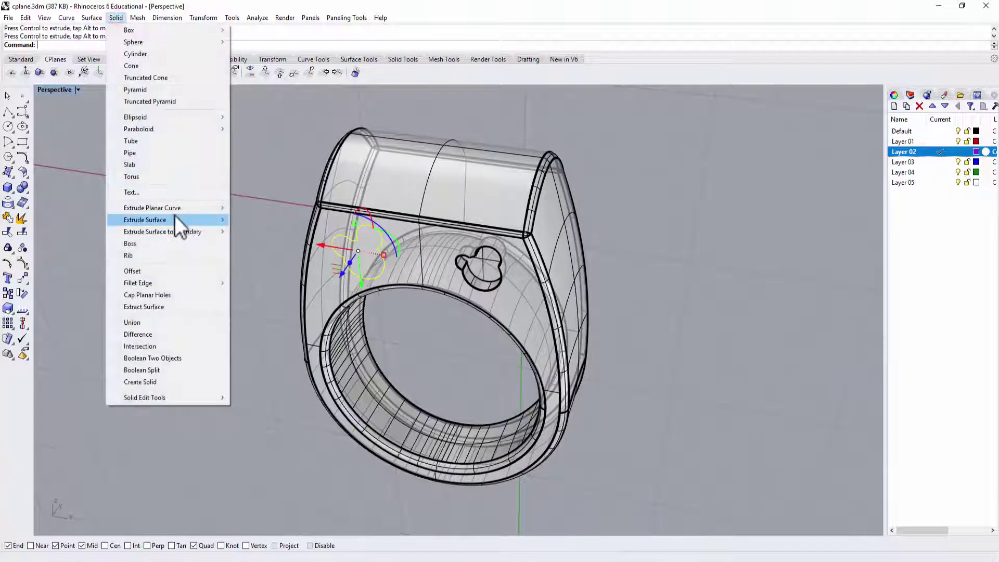
mouse_move(198, 207)
left_click(251, 208)
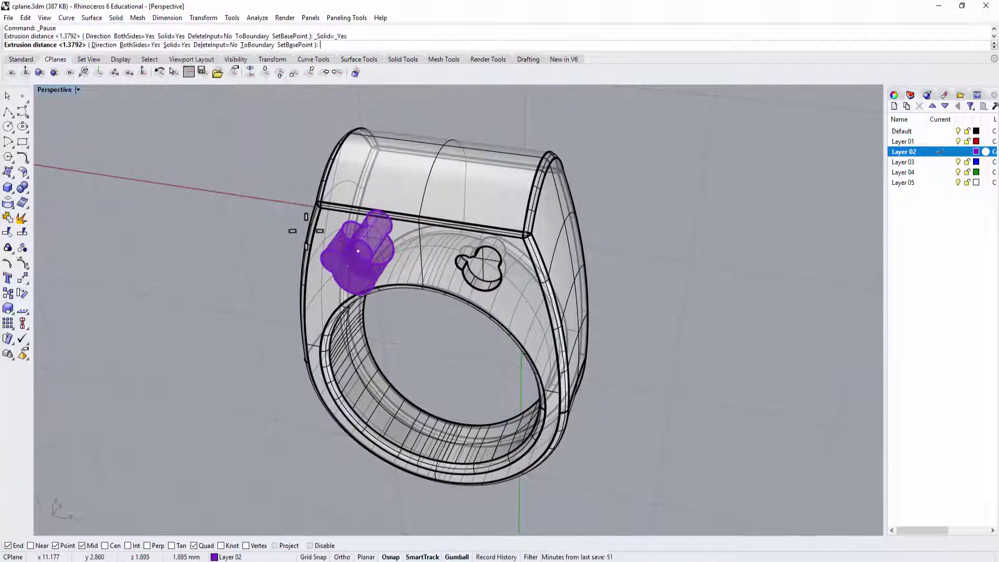
left_click(315, 233)
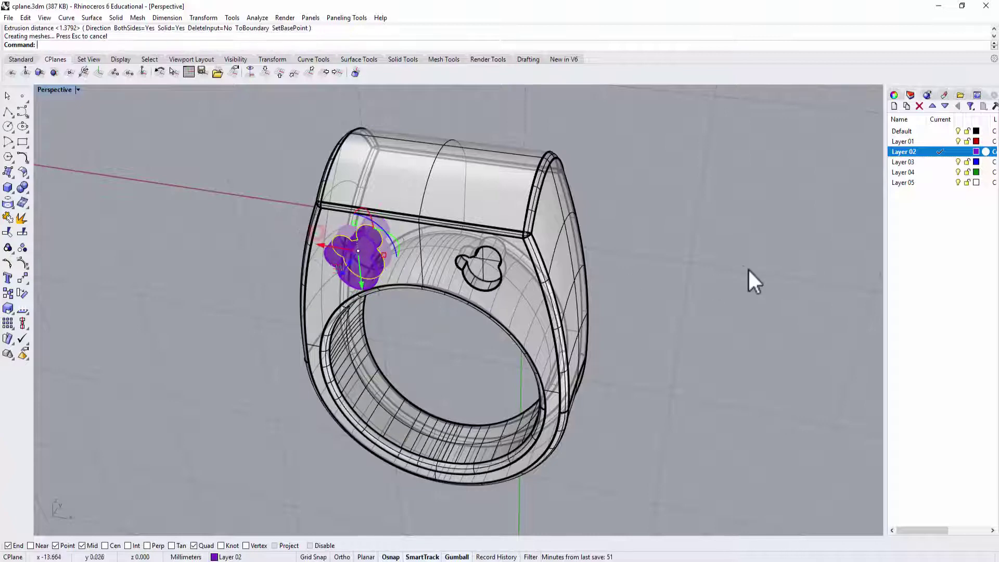
Boolean-difference the extruded cutter from the ring to cut the second head-shaped hole
left_click(23, 188)
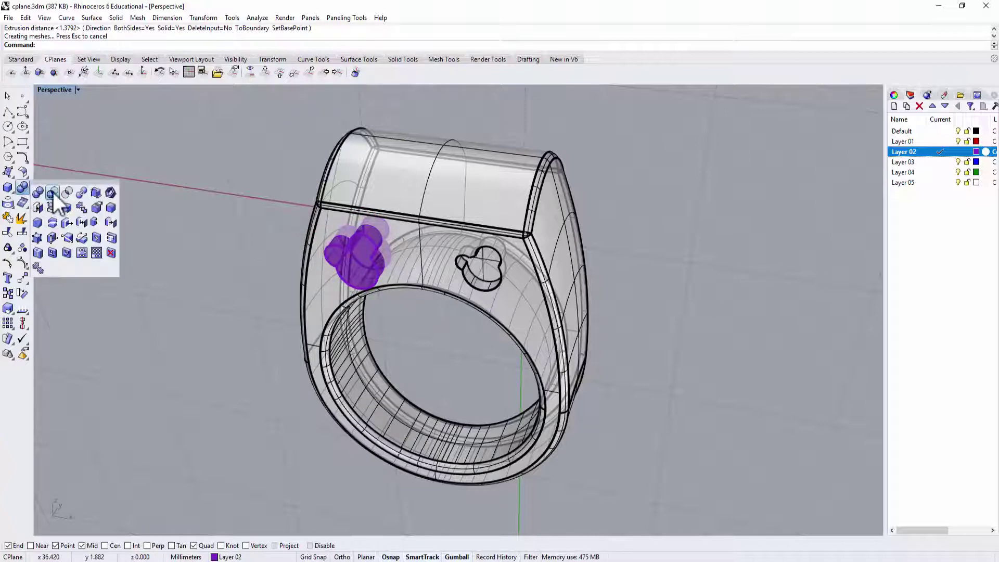
left_click(52, 193)
left_click(391, 215)
key("Return")
left_click(362, 266)
key("Return")
right_click_drag(591, 330, 517, 455)
scroll(402, 241, "up", 5)
mouse_move(402, 240)
right_mouse_down()
mouse_move(398, 291)
mouse_move(345, 300)
mouse_move(323, 229)
mouse_move(457, 196)
mouse_move(394, 234)
right_mouse_up()
scroll(509, 224, "down", 3)
right_click_drag(510, 224, 527, 267)
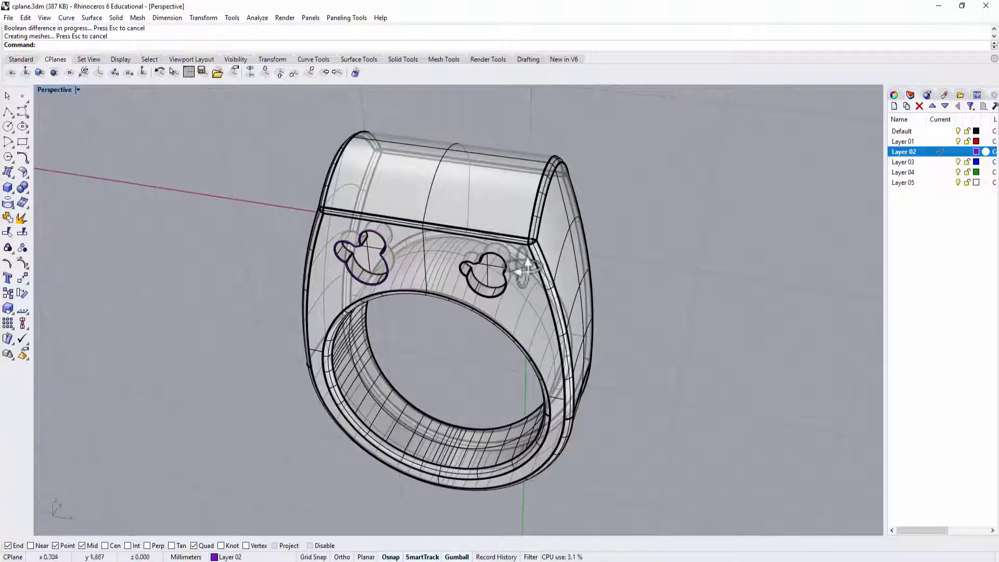
Reset the construction plane to World Top and orbit to view the ring from the side
left_click(264, 73)
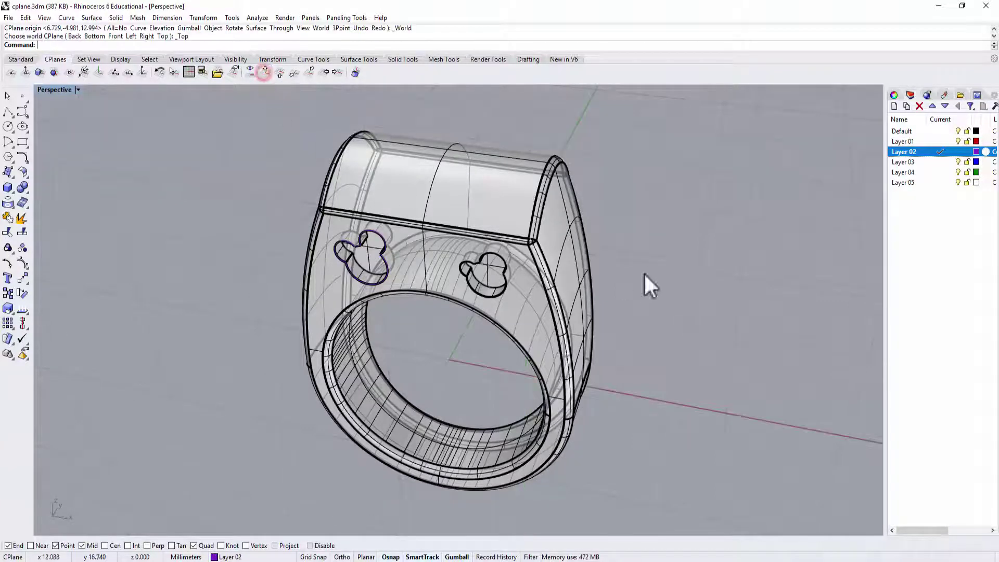
mouse_move(644, 276)
right_mouse_down()
mouse_move(729, 236)
mouse_move(777, 233)
mouse_move(289, 254)
mouse_move(394, 268)
mouse_move(657, 274)
mouse_move(657, 265)
right_mouse_up()
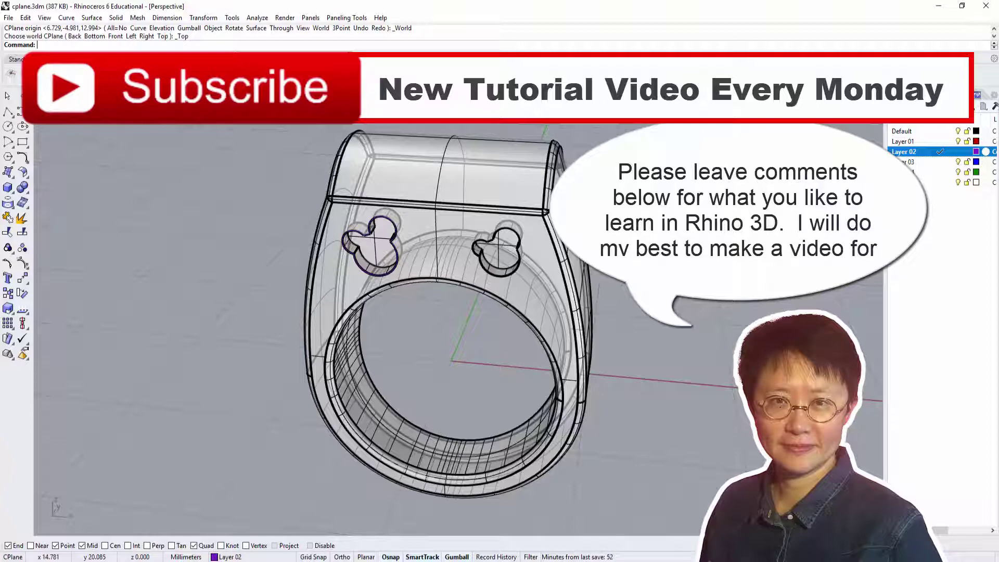
right_click_drag(520, 338, 516, 293, "shift")
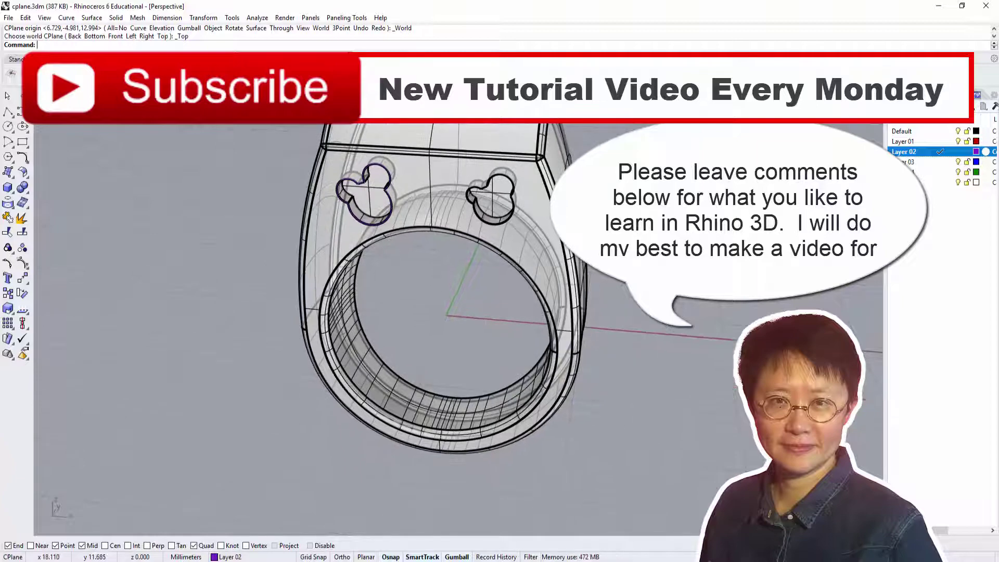
right_click_drag(710, 315, 598, 275)
scroll(439, 286, "down", 5)
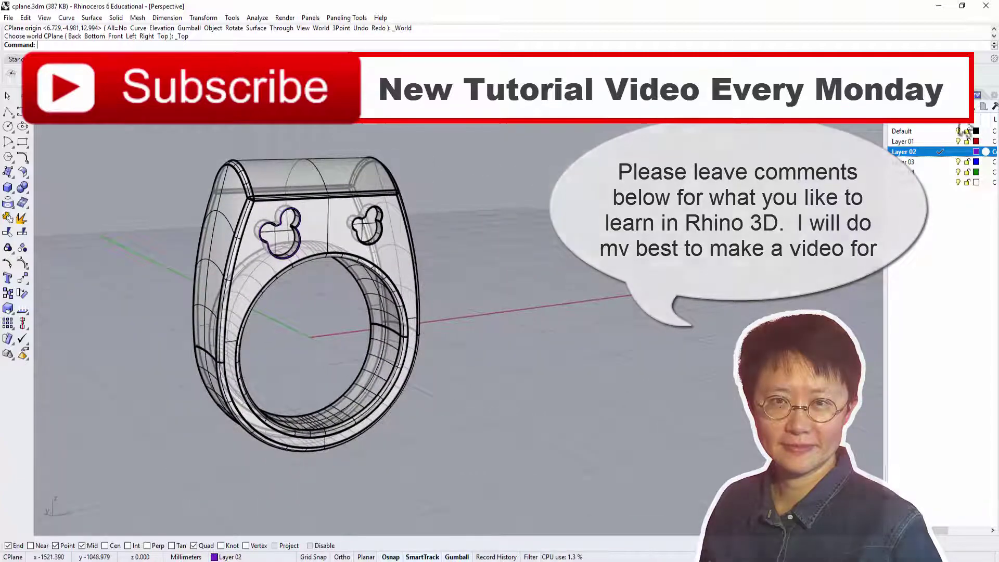